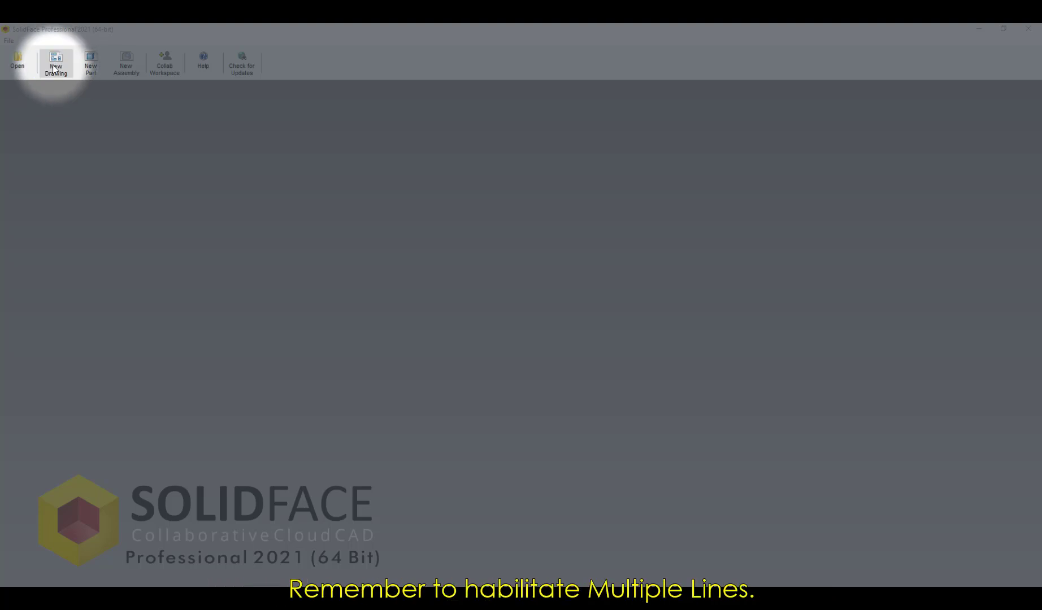
Create a new 2D drawing and draw a 50-unit horizontal first line with Multiple Lines
left_click(56, 65)
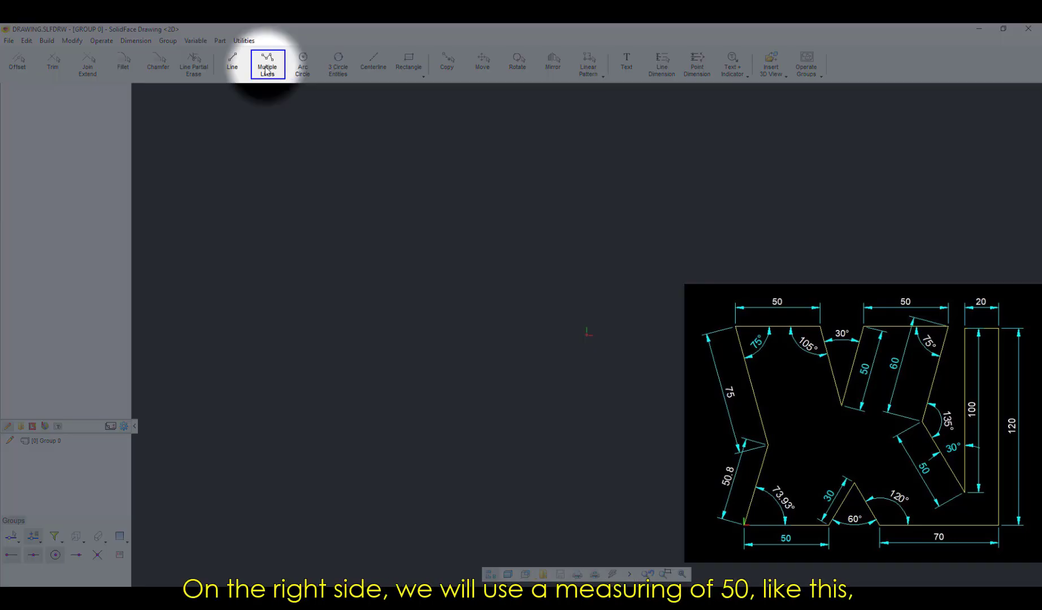
left_click(268, 62)
left_click(231, 383)
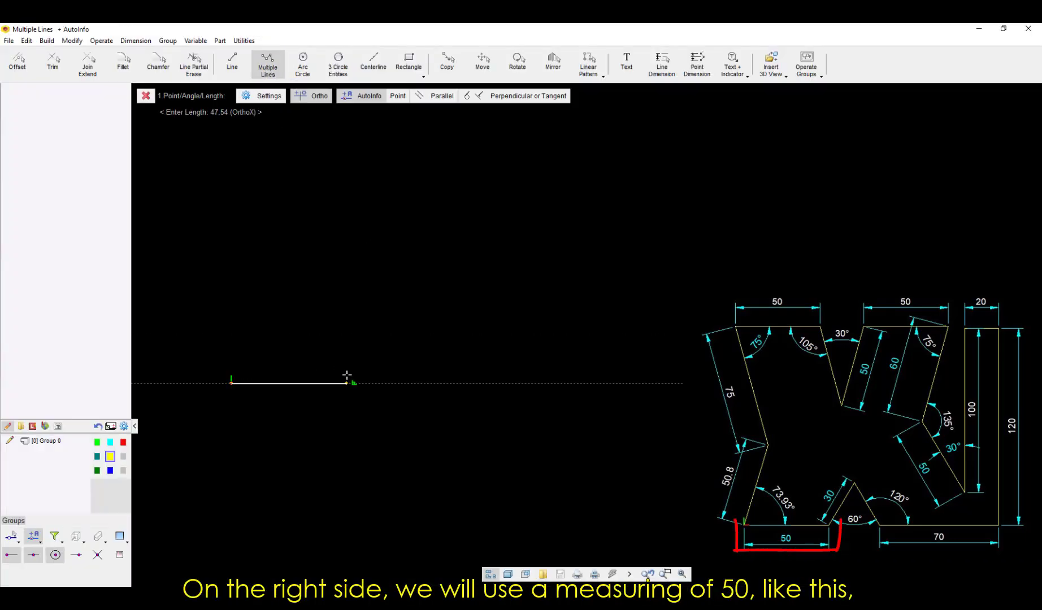
type("50")
key("Return")
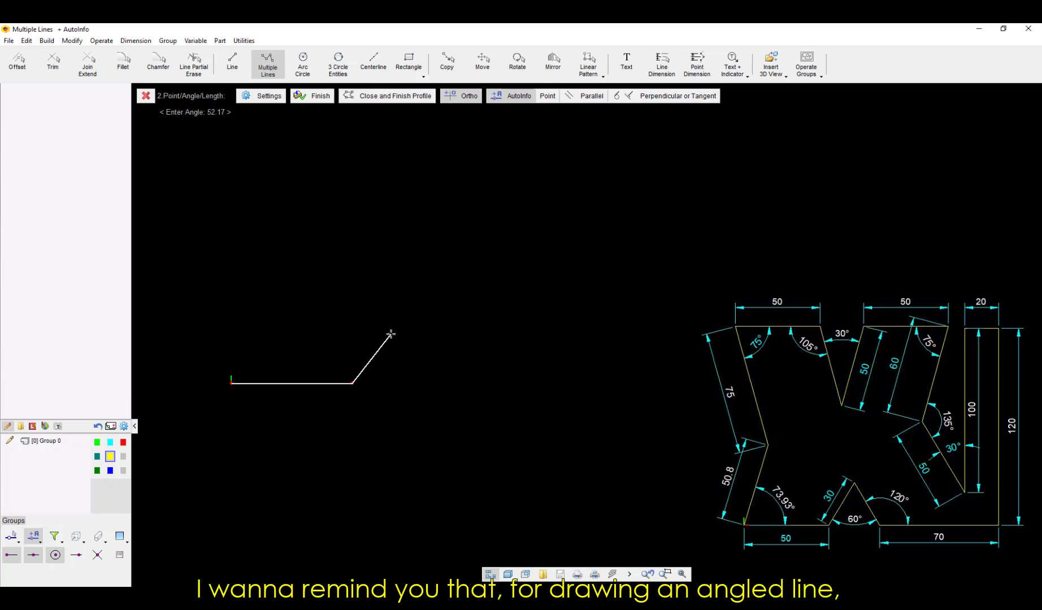
middle_click_drag(390, 334, 359, 372)
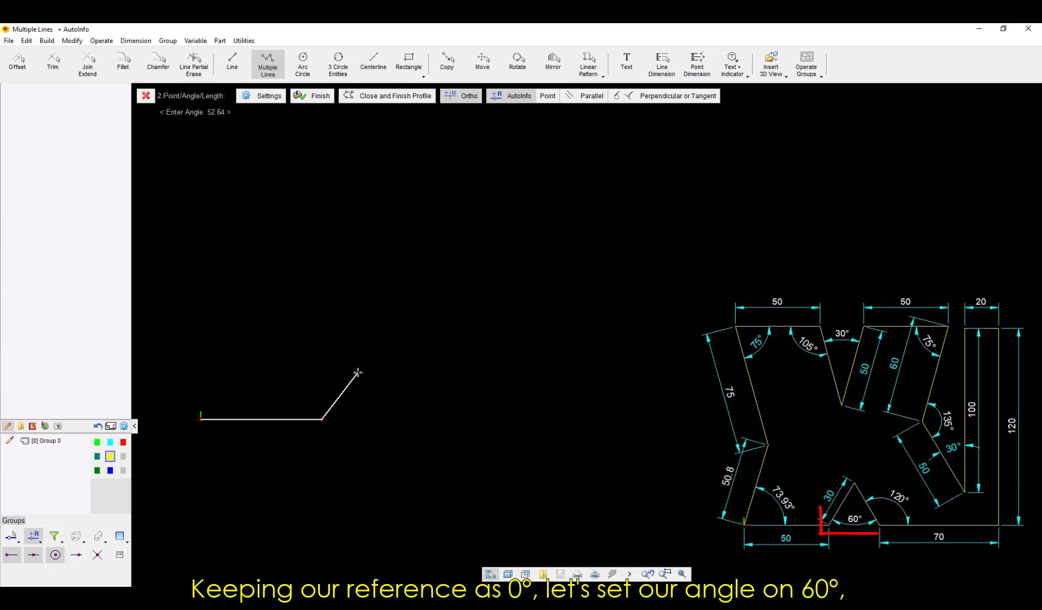
Draw a 30-unit line at 60°, then a 30-unit line at 300° entered as (360-60)
type("60")
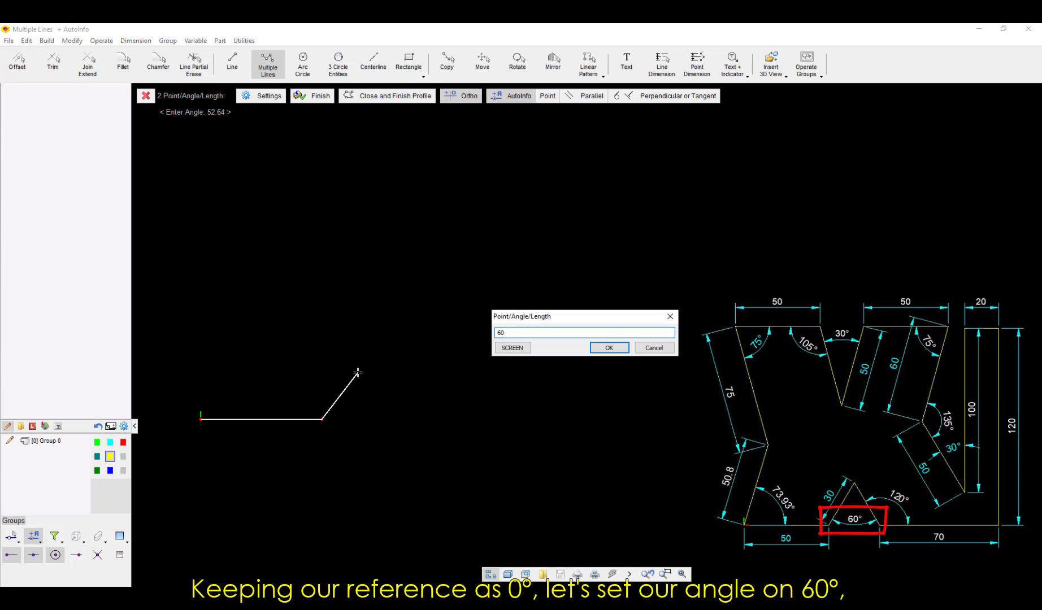
key("Return")
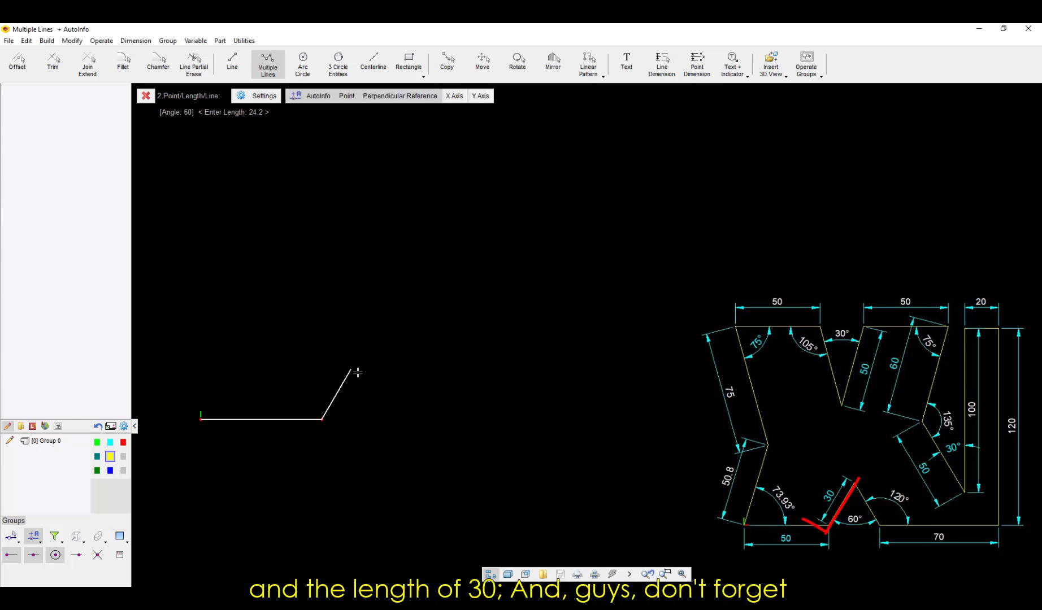
type("30")
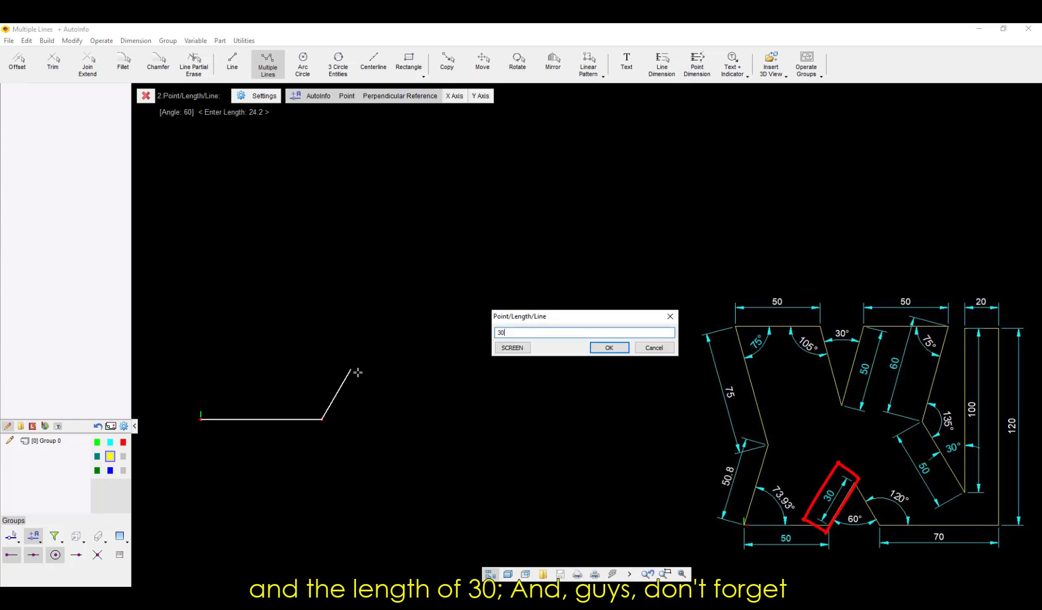
key("Return")
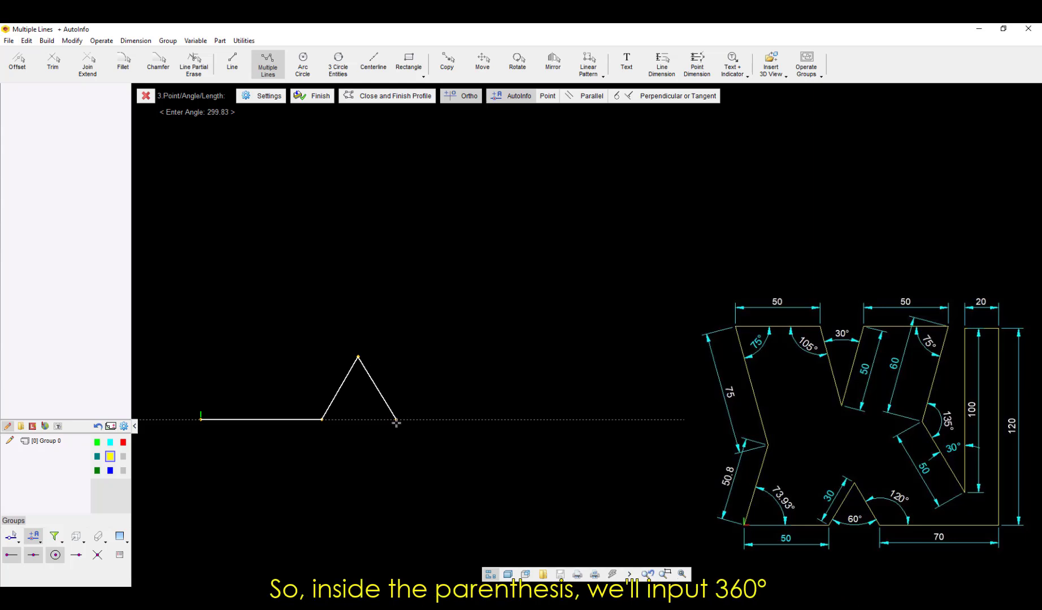
type("(360")
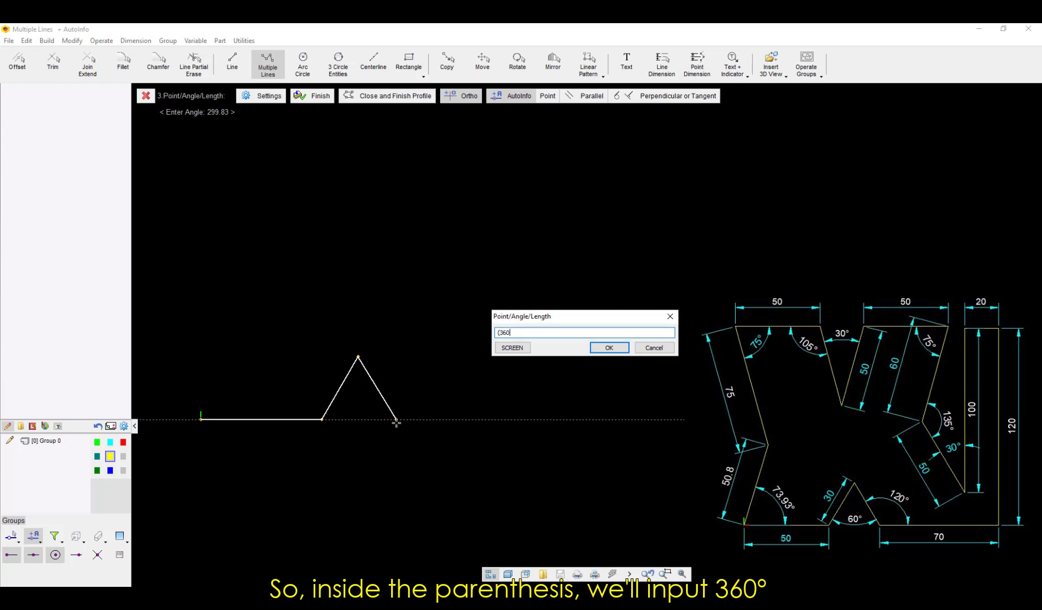
type("-60")
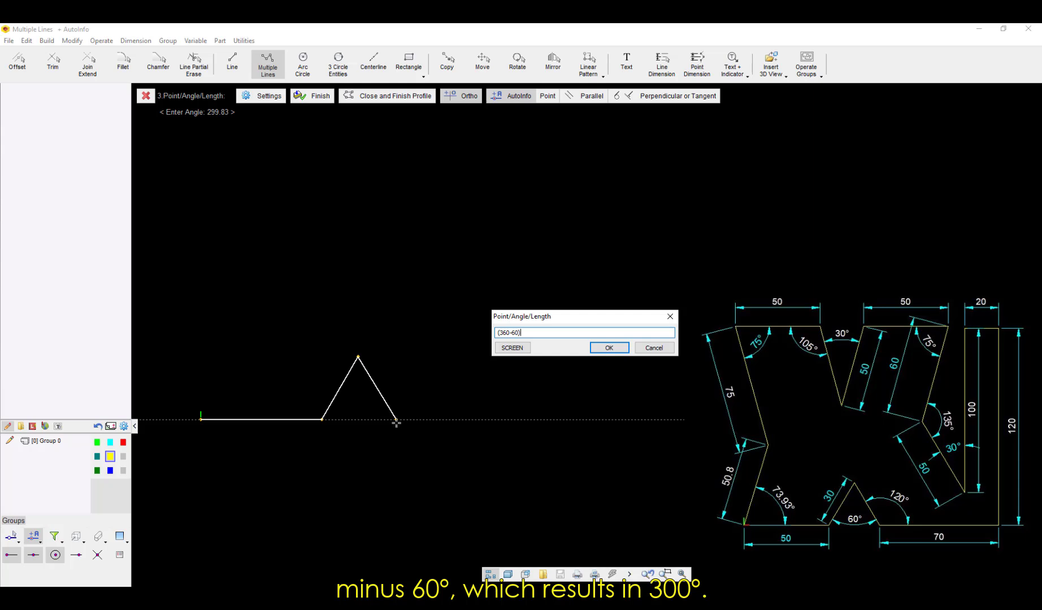
key("Return")
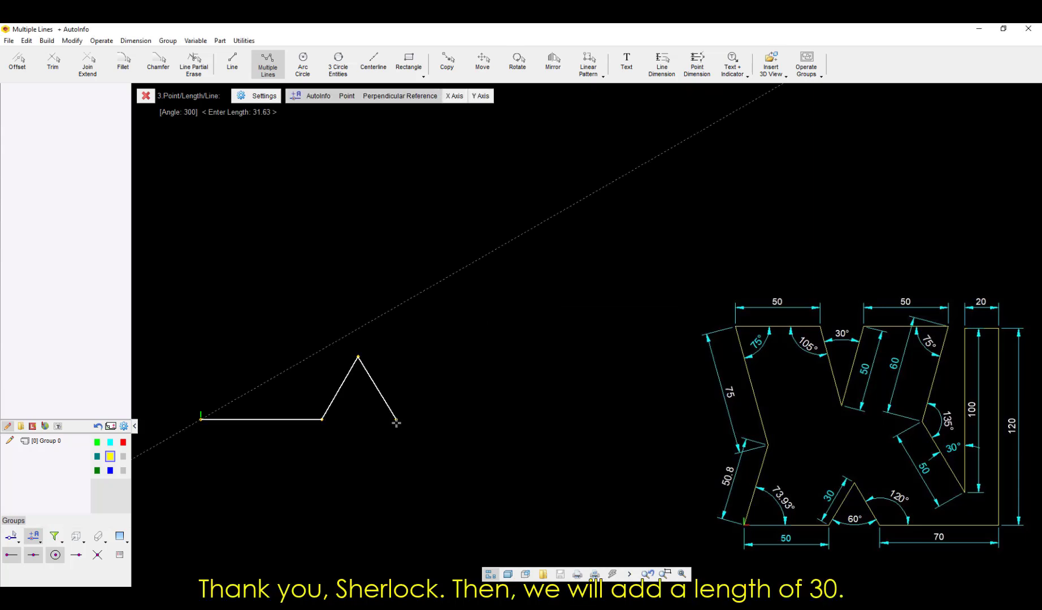
type("30")
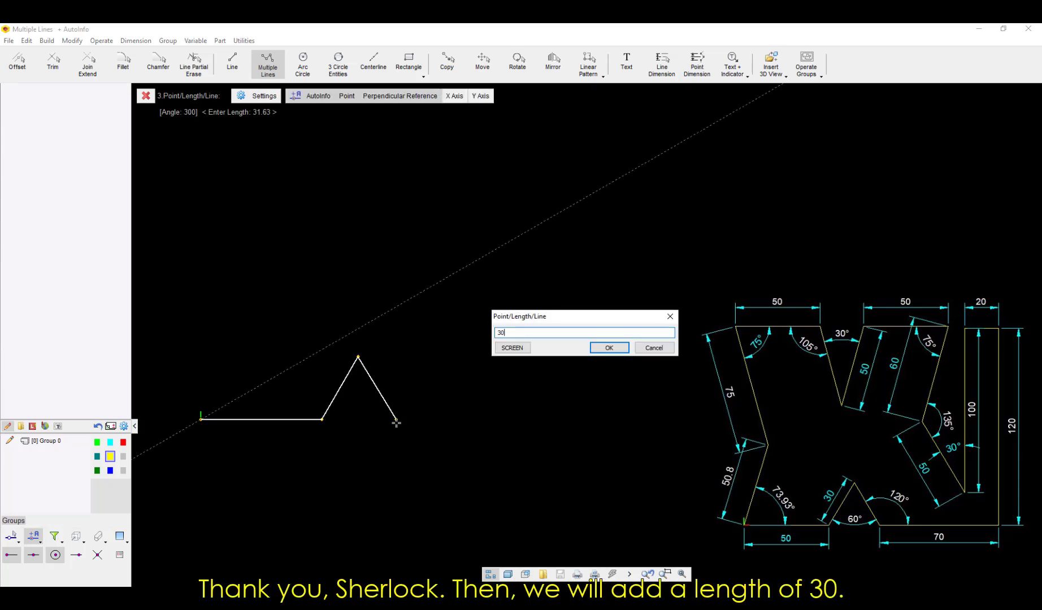
key("Return")
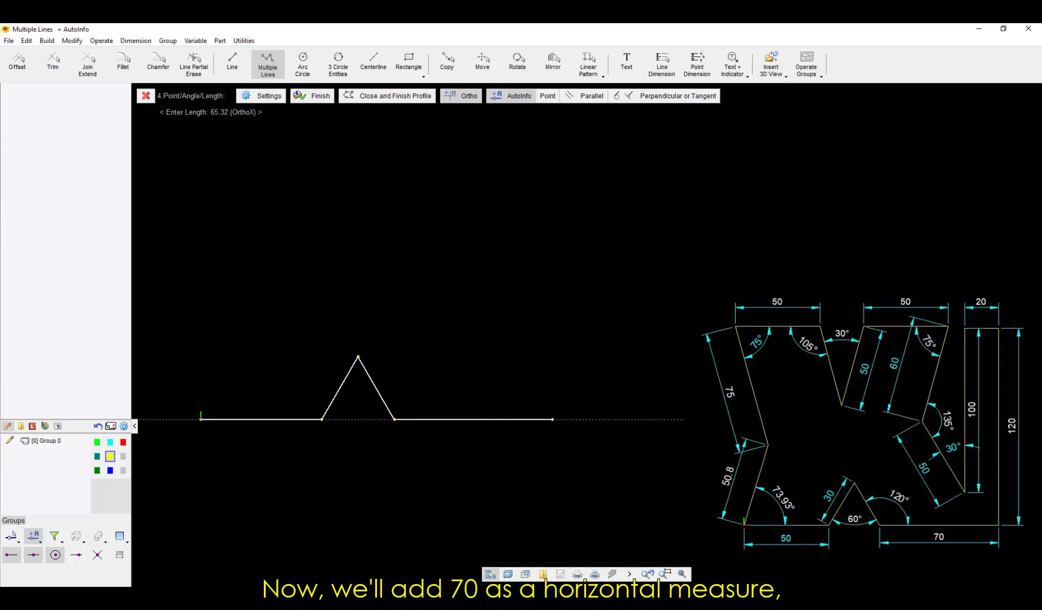
Continue with a 70-unit base, 120-unit right side, 20-unit top and 100-unit inner drop
type("70")
key("Return")
type("120")
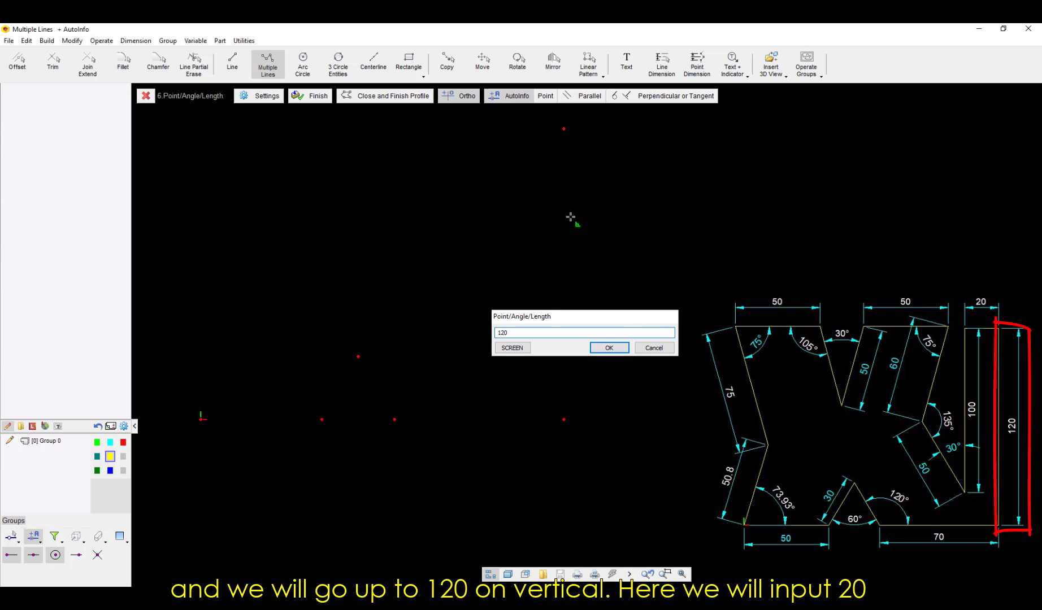
key("Return")
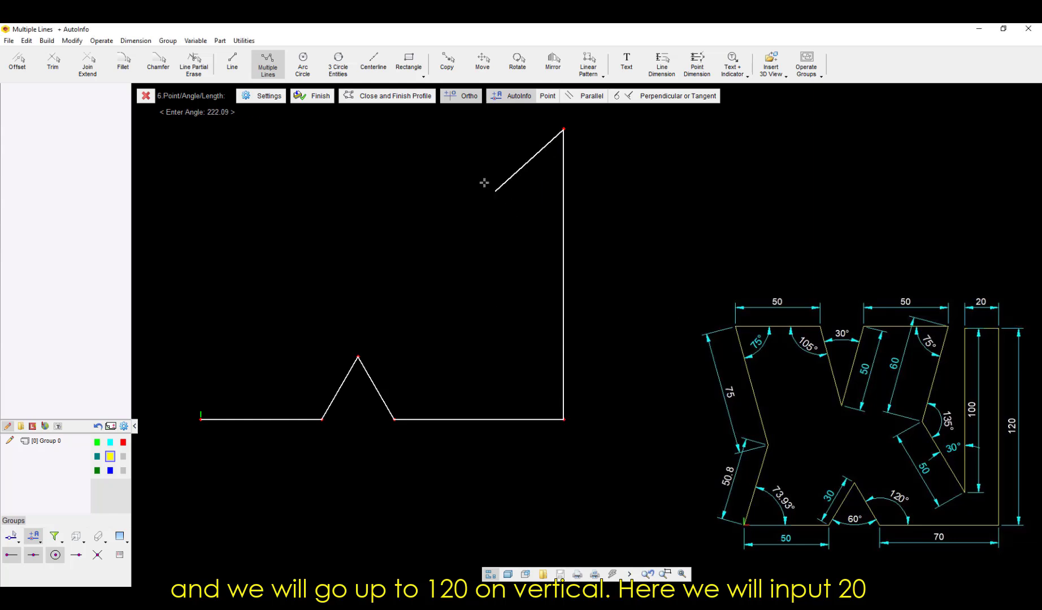
middle_click_drag(472, 188, 451, 237)
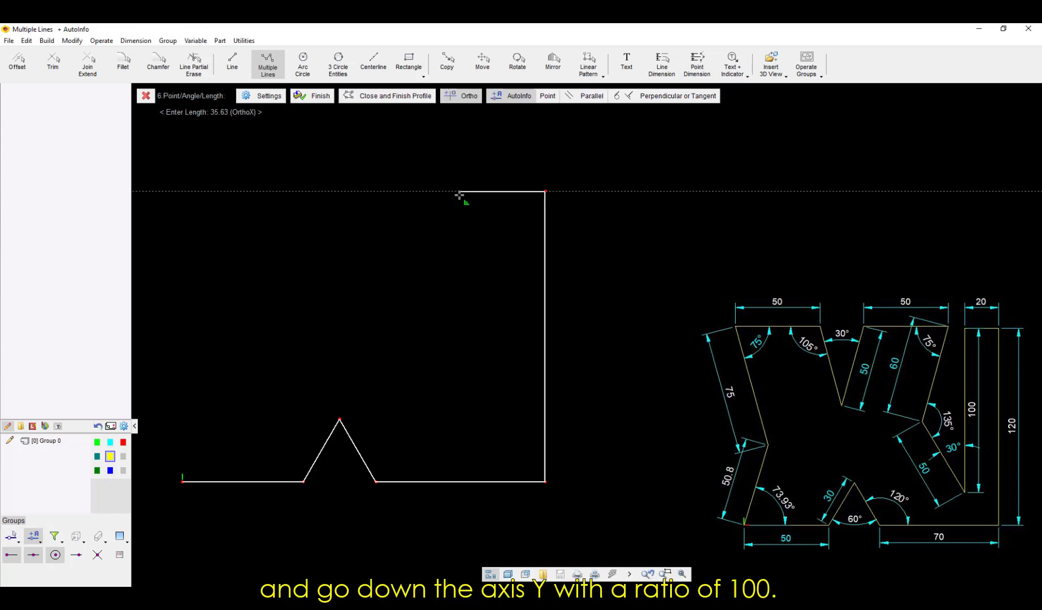
type("20")
key("Return")
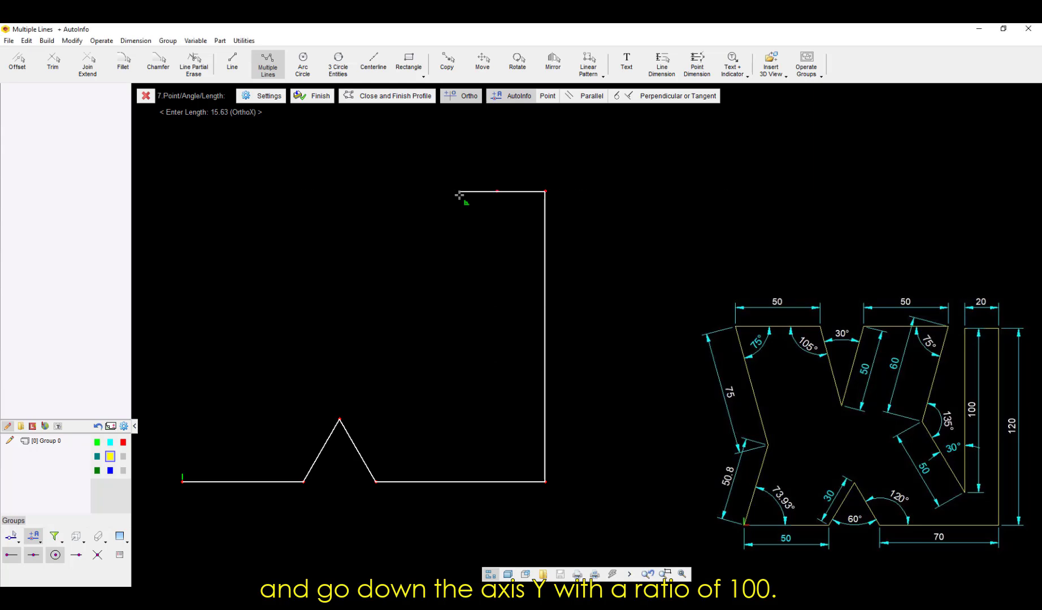
type("100")
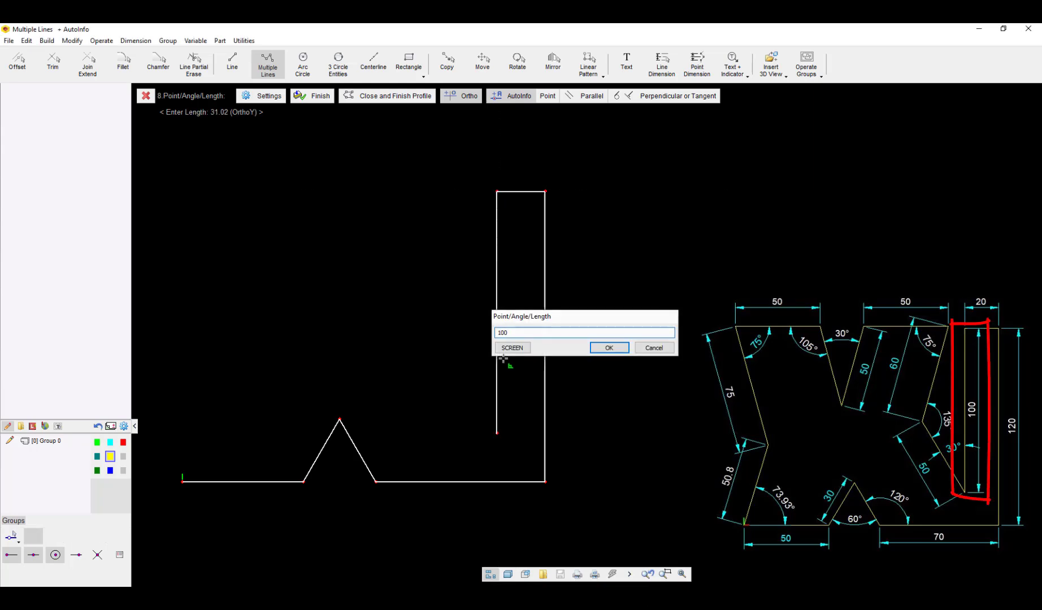
key("Return")
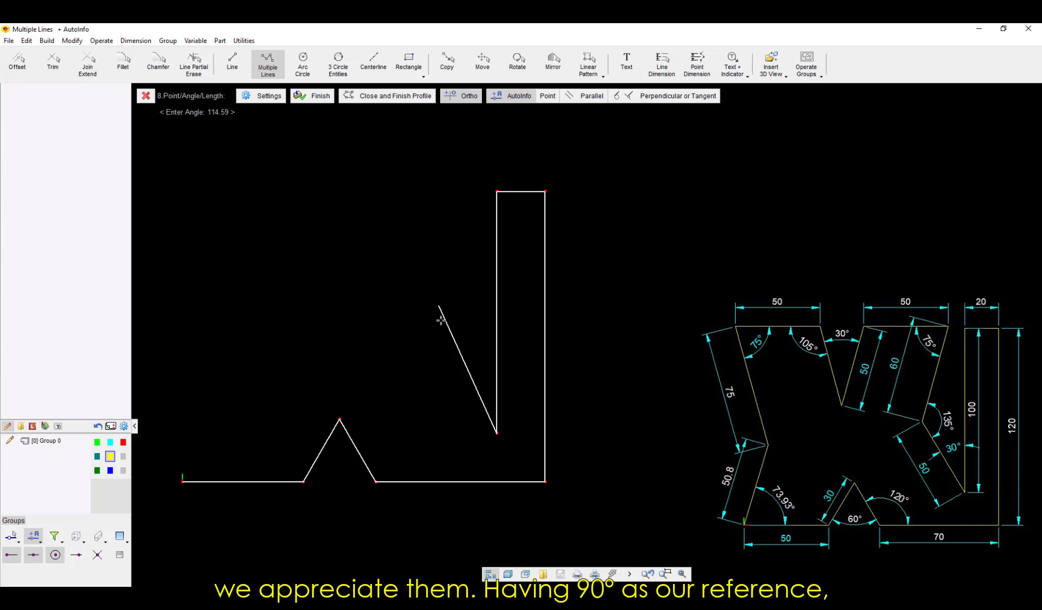
Draw a 50-unit line at 120°, entered as (90+30), up-left from the inner drop
type("(")
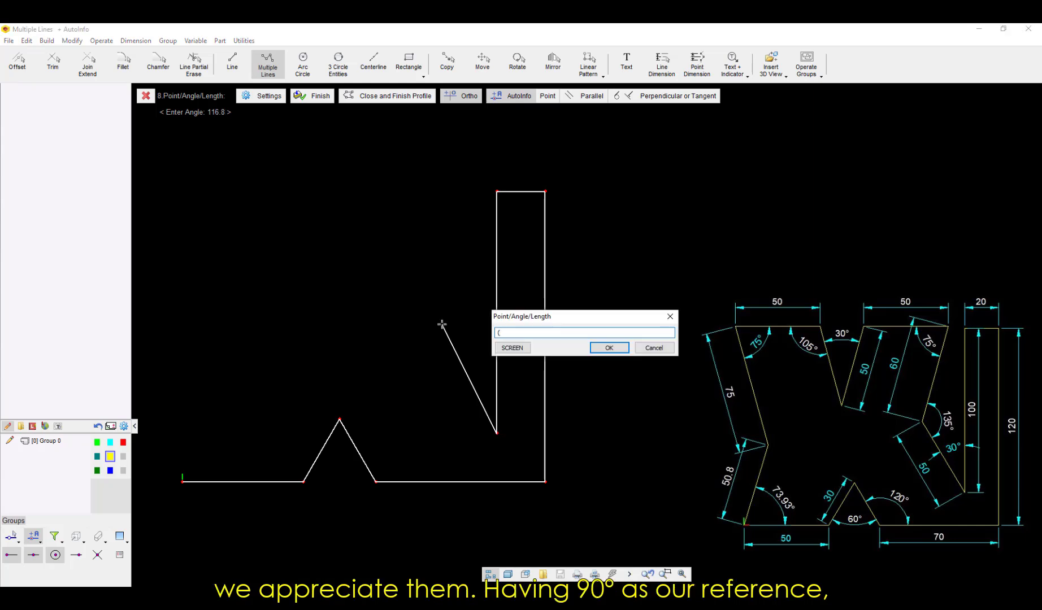
type("90+30")
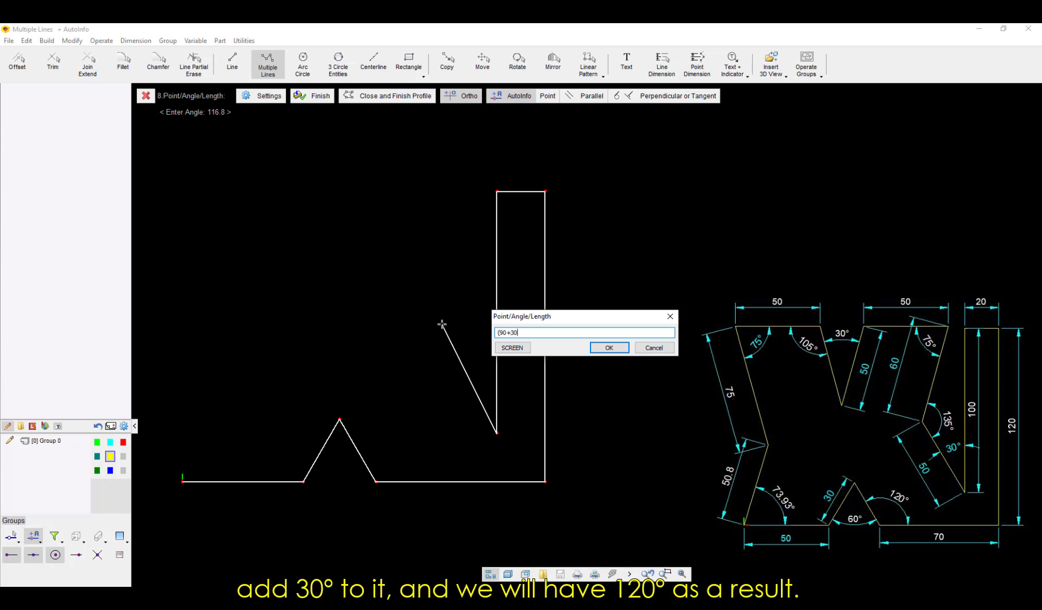
type(")")
key("Return")
type("50")
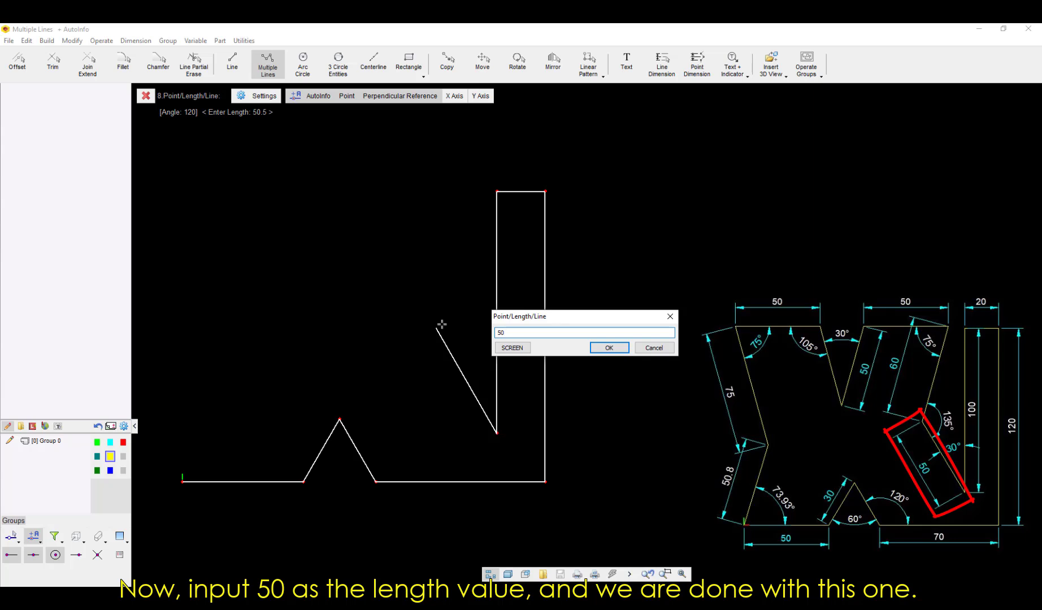
key("Return")
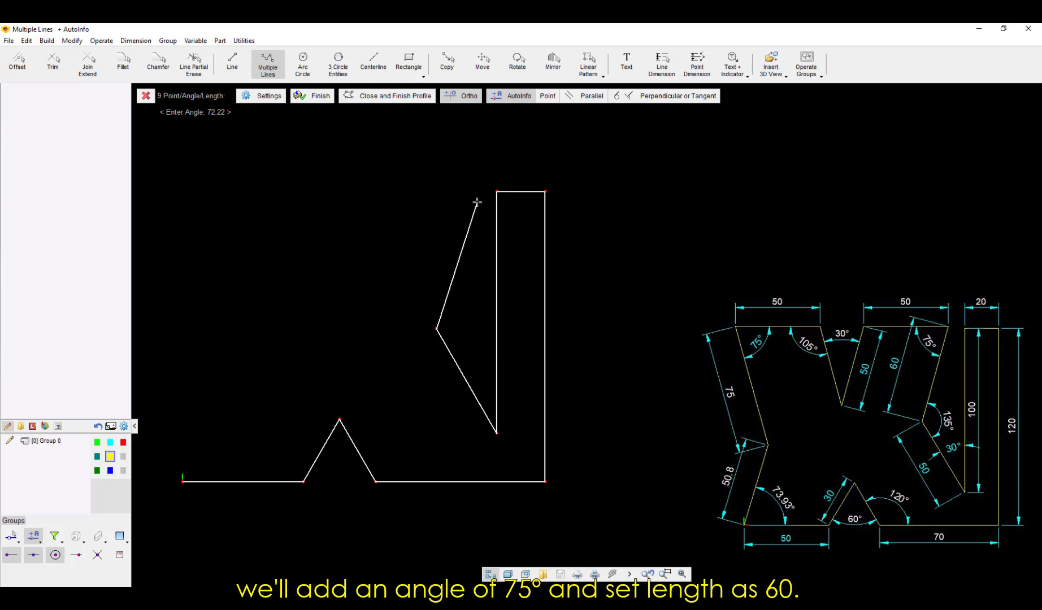
Add a 50-unit edge at a 75° angle
type("75")
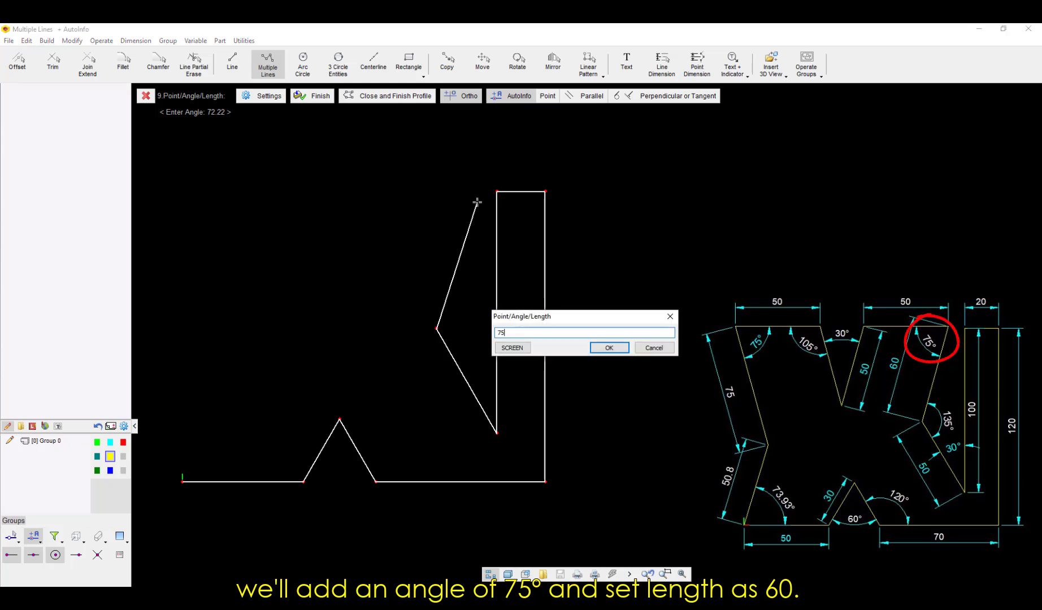
key("Return")
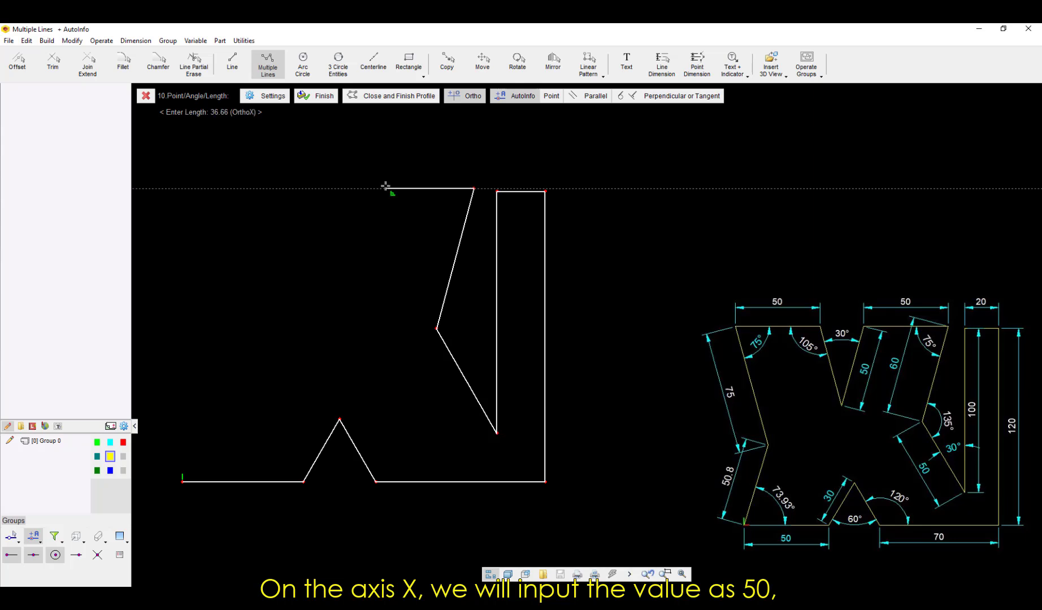
type("50")
key("Return")
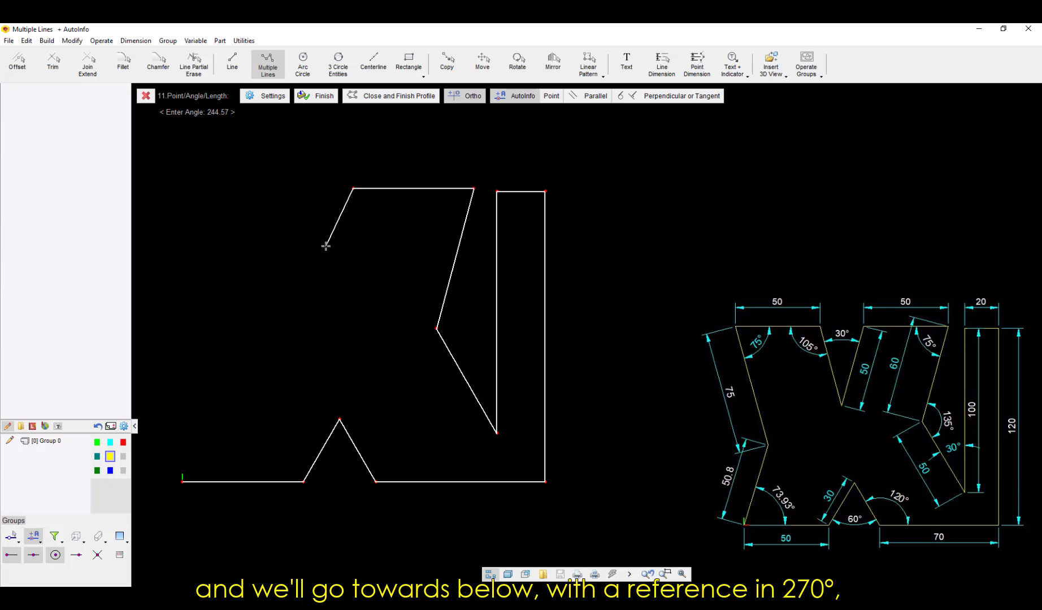
Draw the V notch's 50-unit sides at 255° (270-15) and 105° (90+15)
type("(")
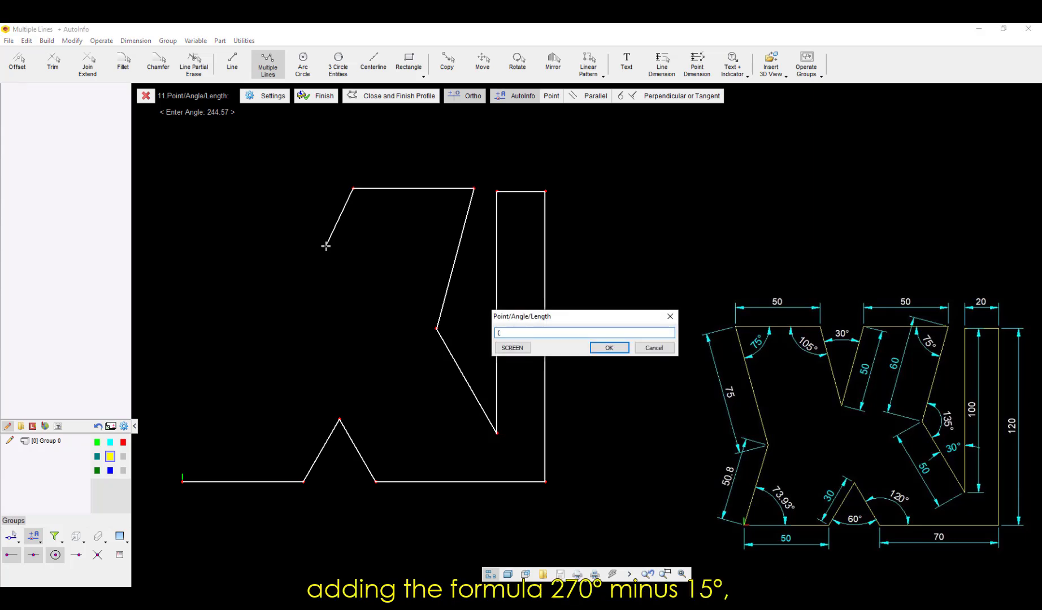
type("270-15")
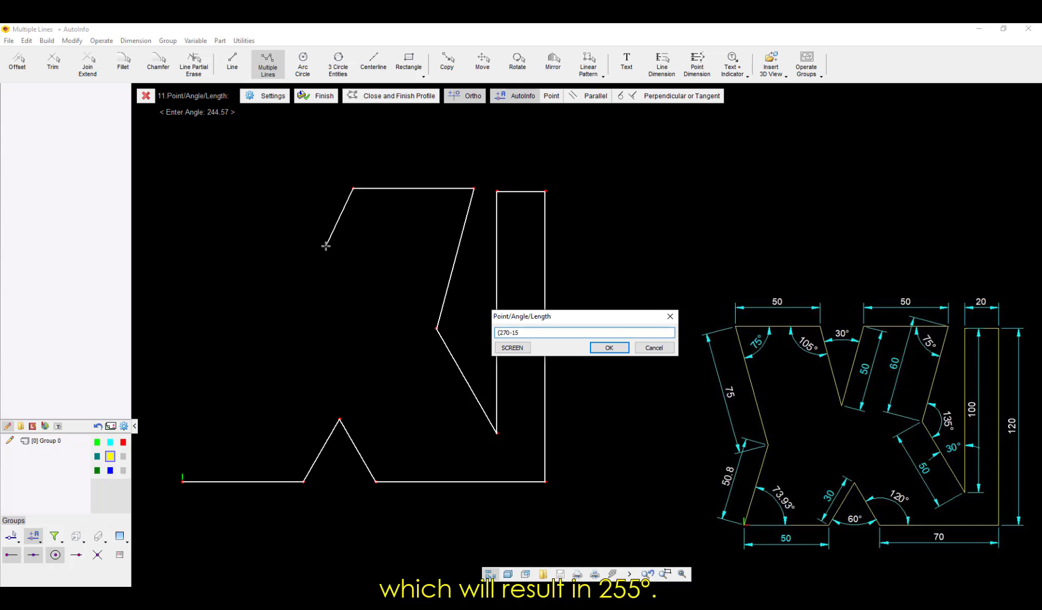
key("Return")
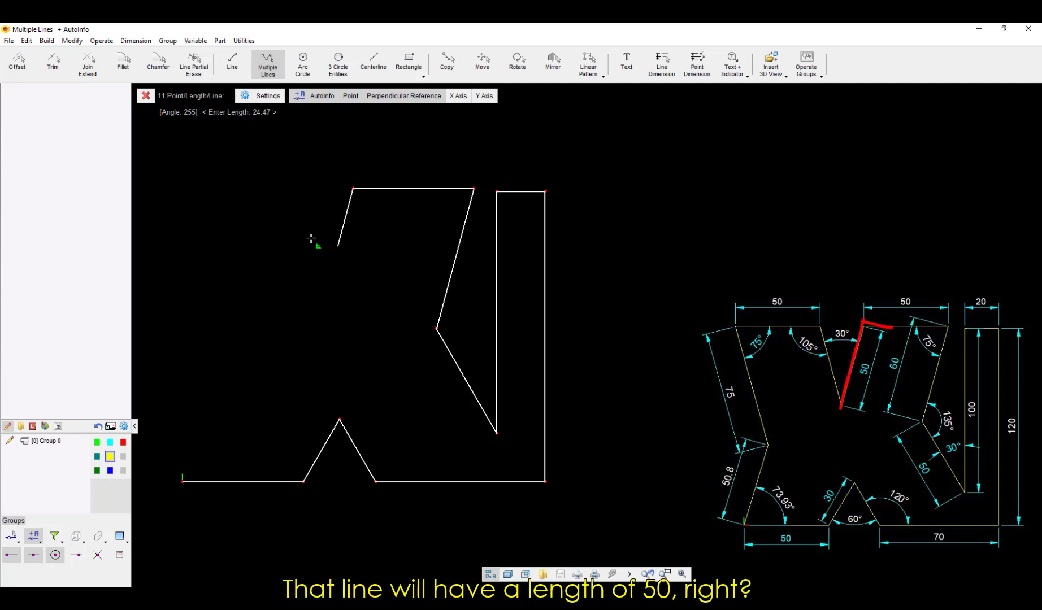
type("50")
key("Return")
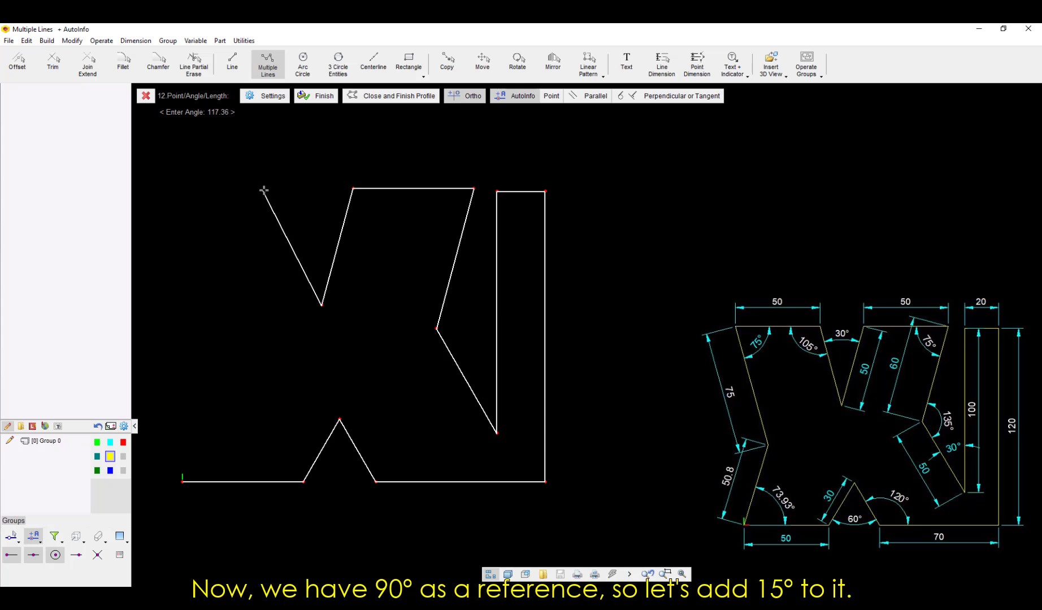
type("(")
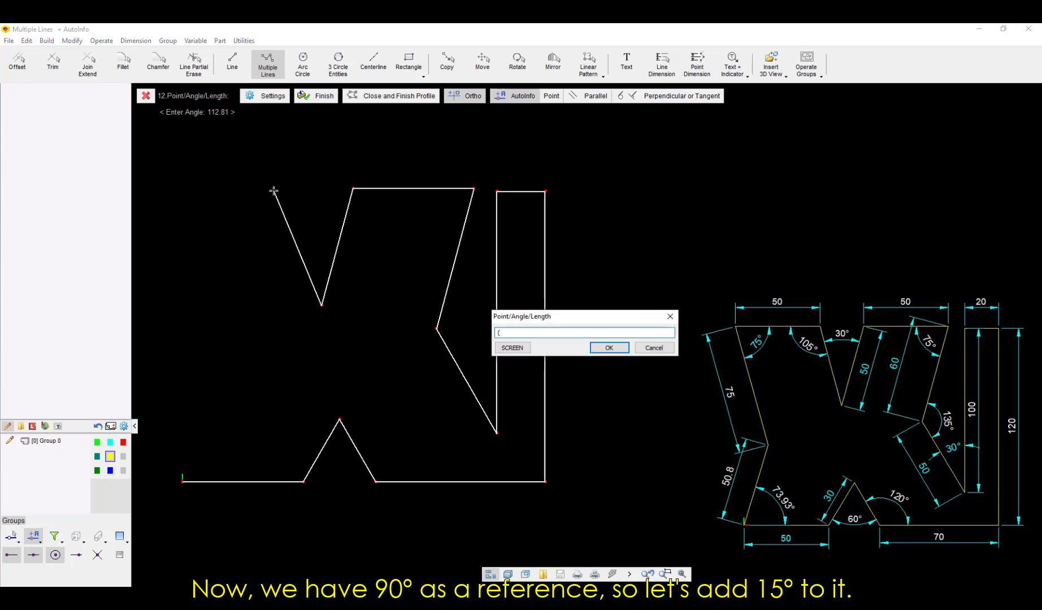
type("90+15")
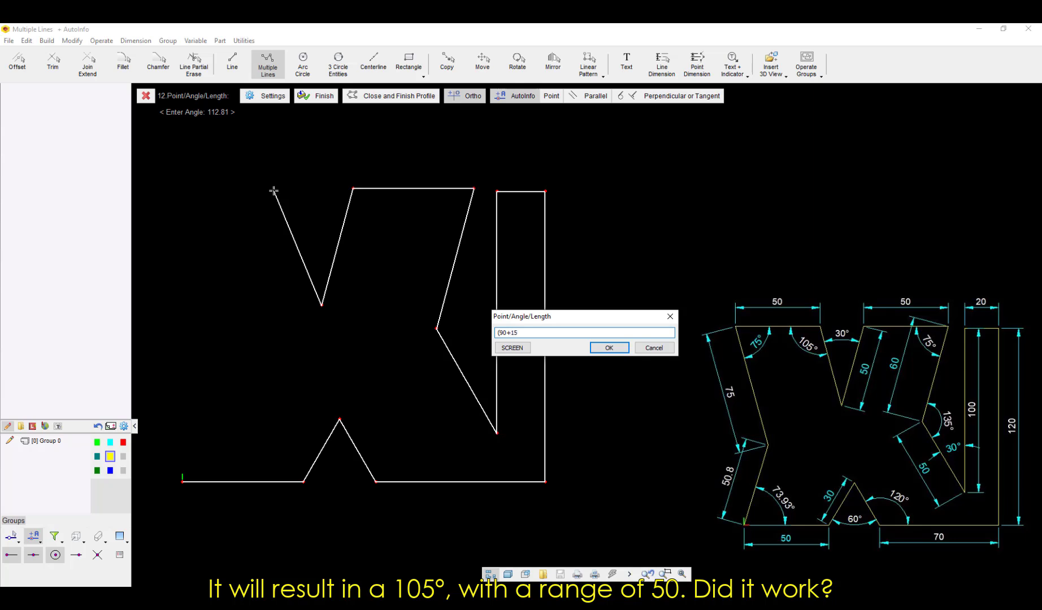
type(")")
key("Return")
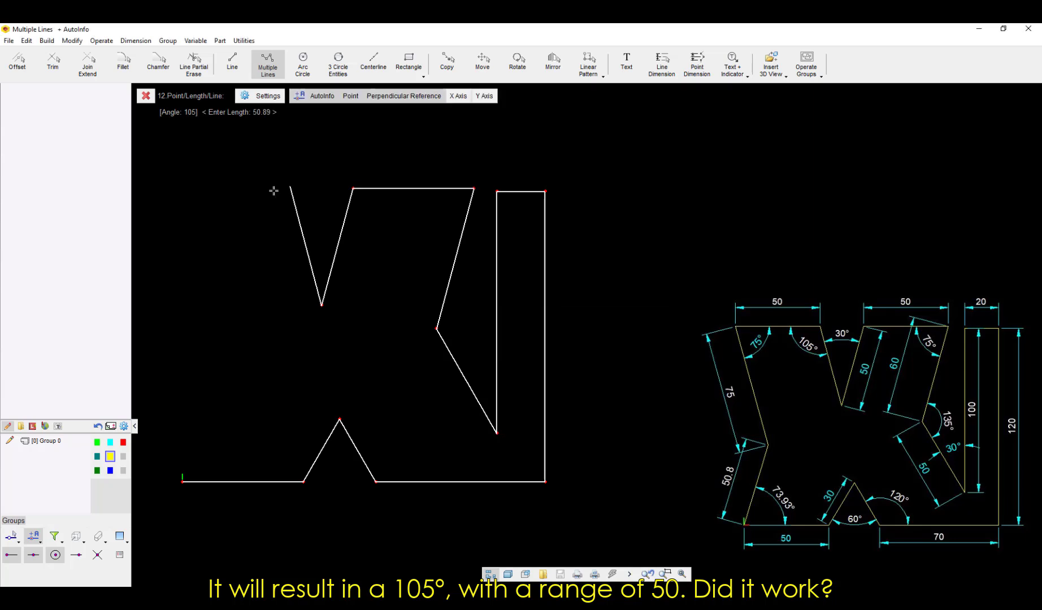
type("50")
key("Return")
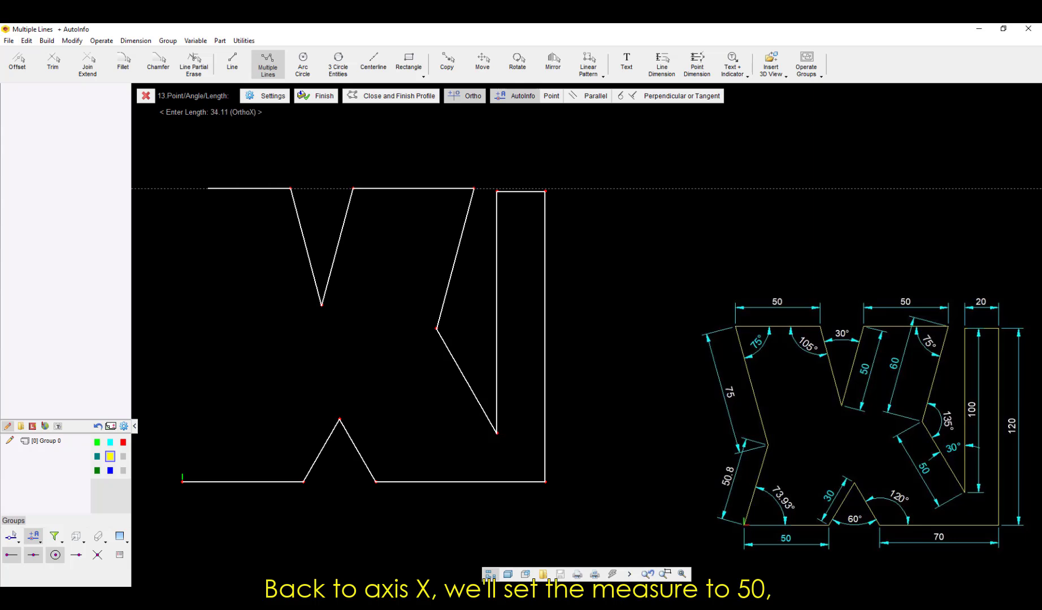
Add a 50-unit top-left edge and a 75-unit slanted edge at 285° (270+15)
type("50")
key("Return")
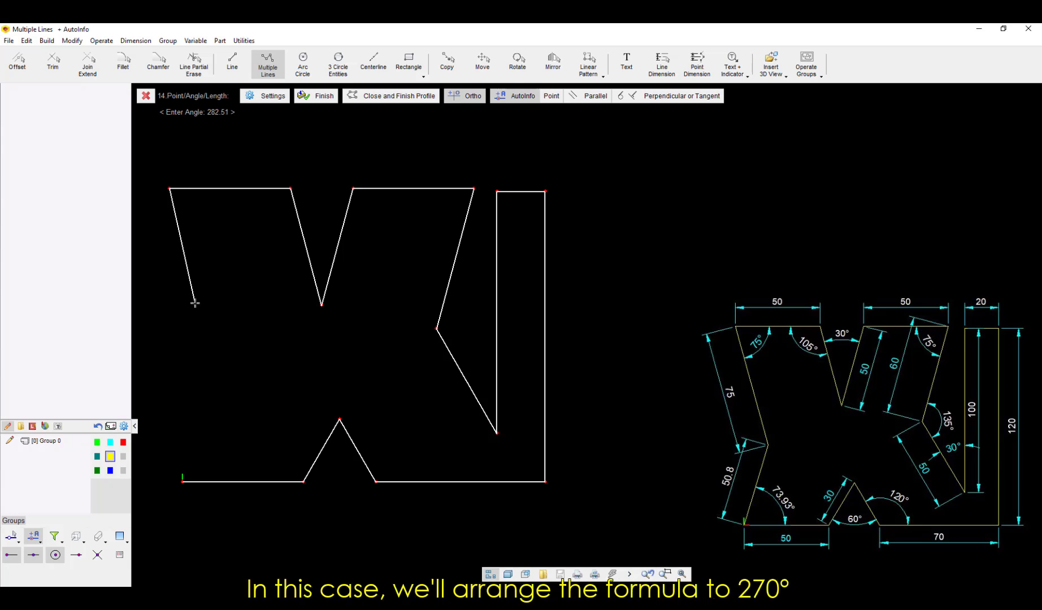
type("(")
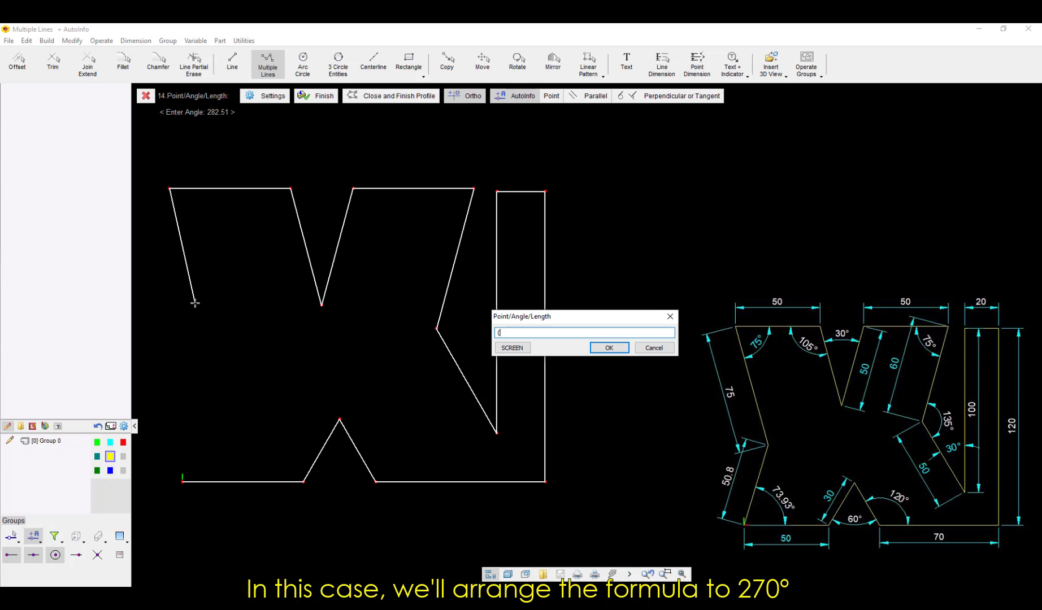
type("270+15")
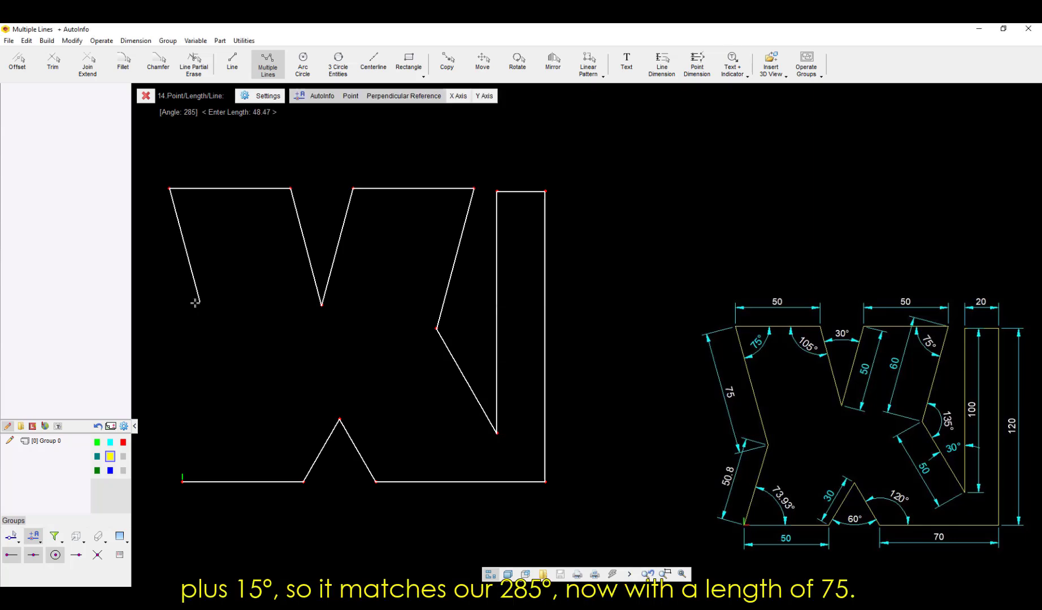
type("75")
key("Return")
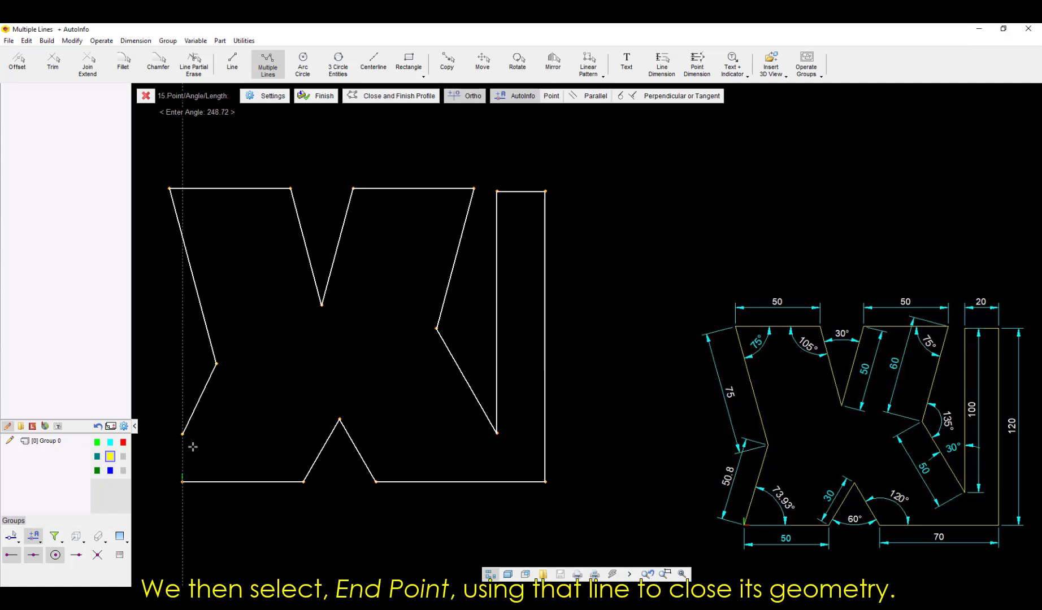
Close the outline by snapping the last line to the bottom-left start corner's end point
right_click(197, 483)
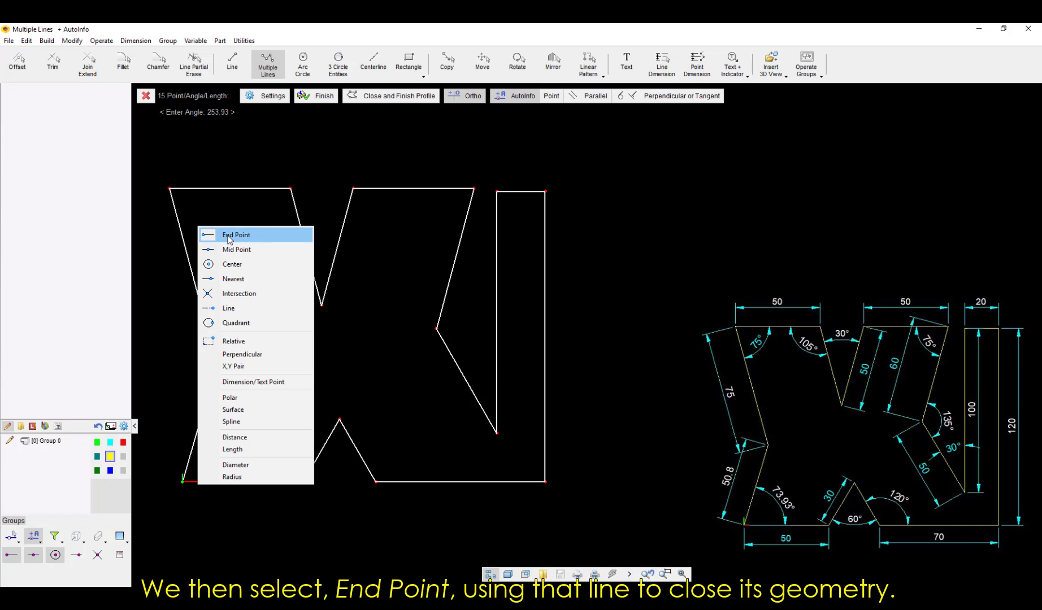
left_click(229, 234)
left_click(186, 482)
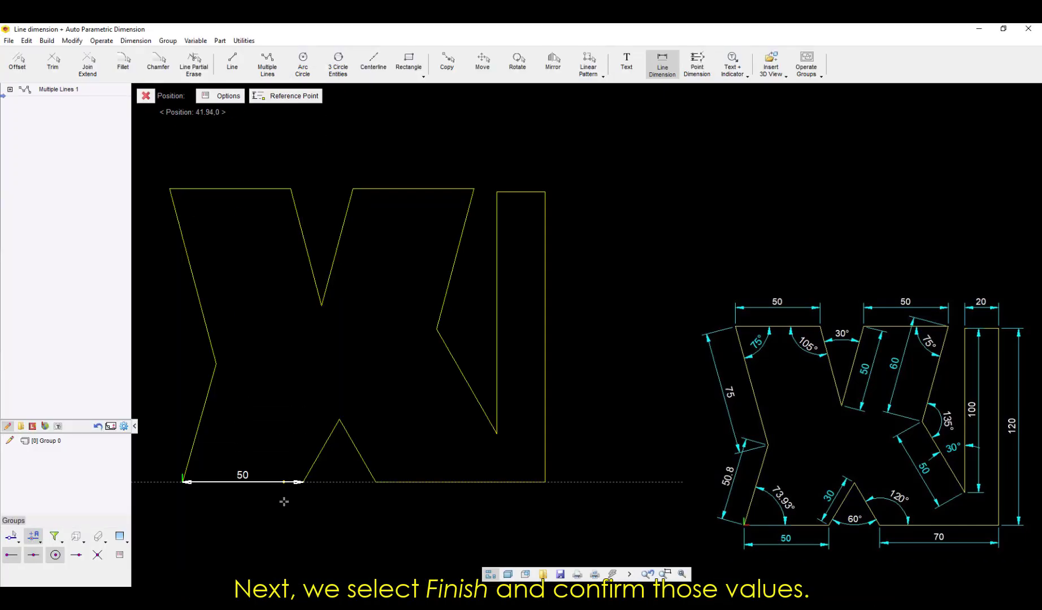
Dimension the bottom-left 50 edge and the bottom notch: 120°, two 15s and 60°
left_click(286, 499)
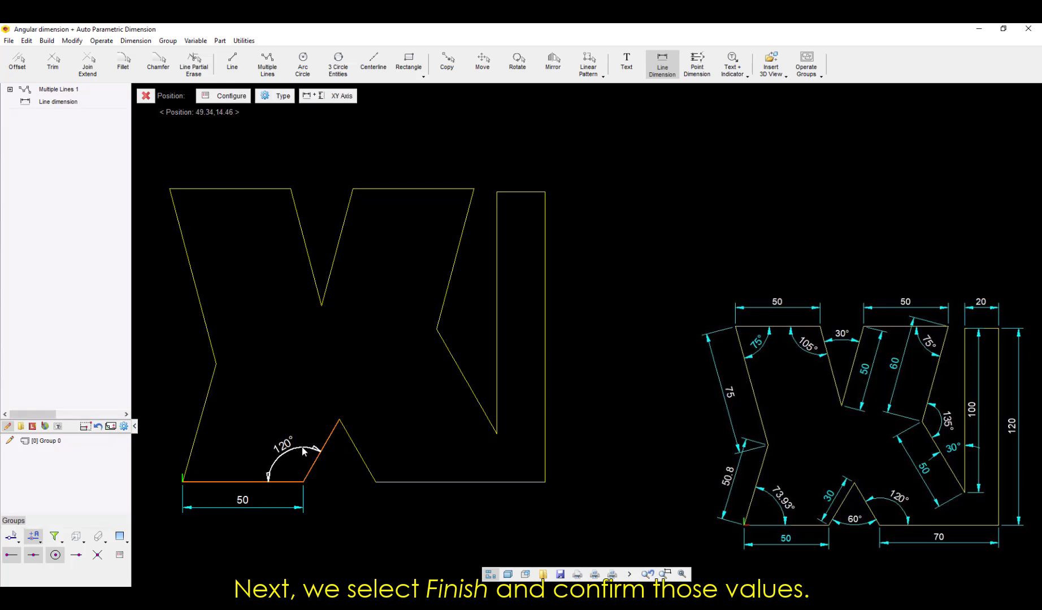
left_click(279, 451)
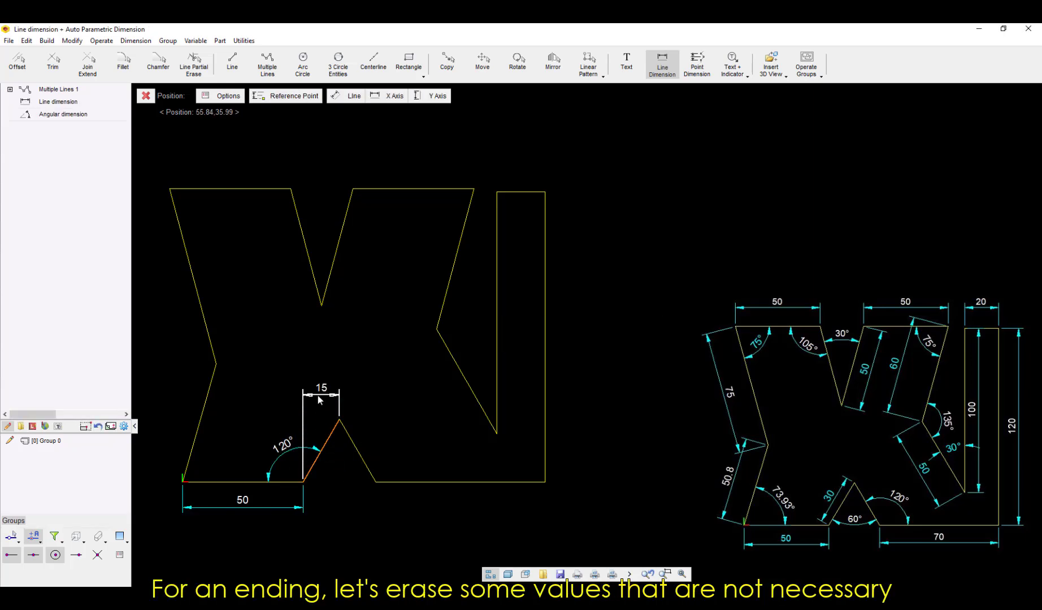
left_click(317, 395)
key("Return")
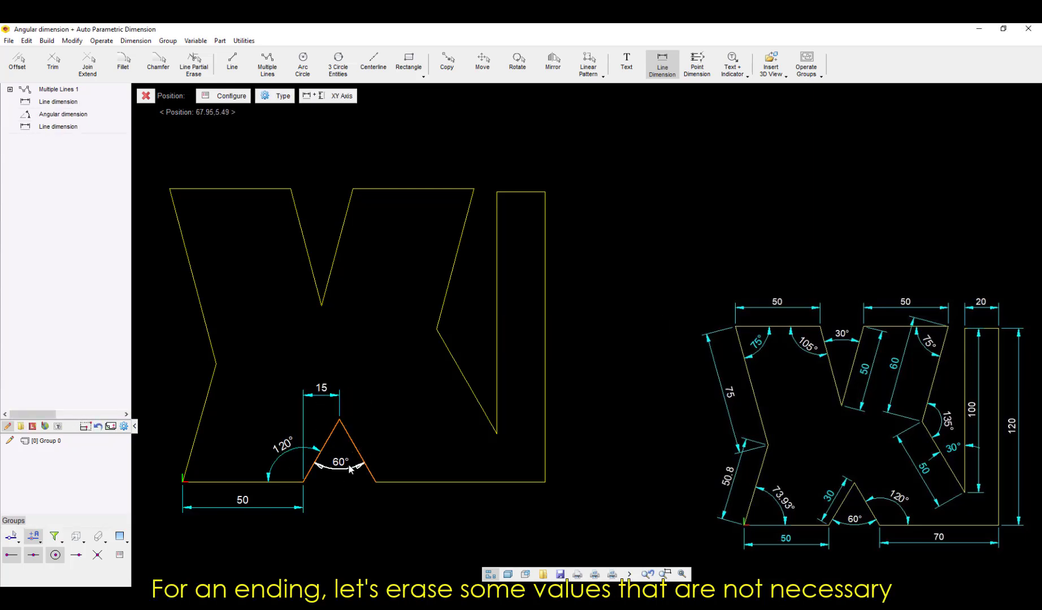
left_click(340, 455)
key("Return")
left_click(364, 398)
Dimension the bottom-right 70, right edge 120, top-right 20 and inner edge 100
left_click(403, 504)
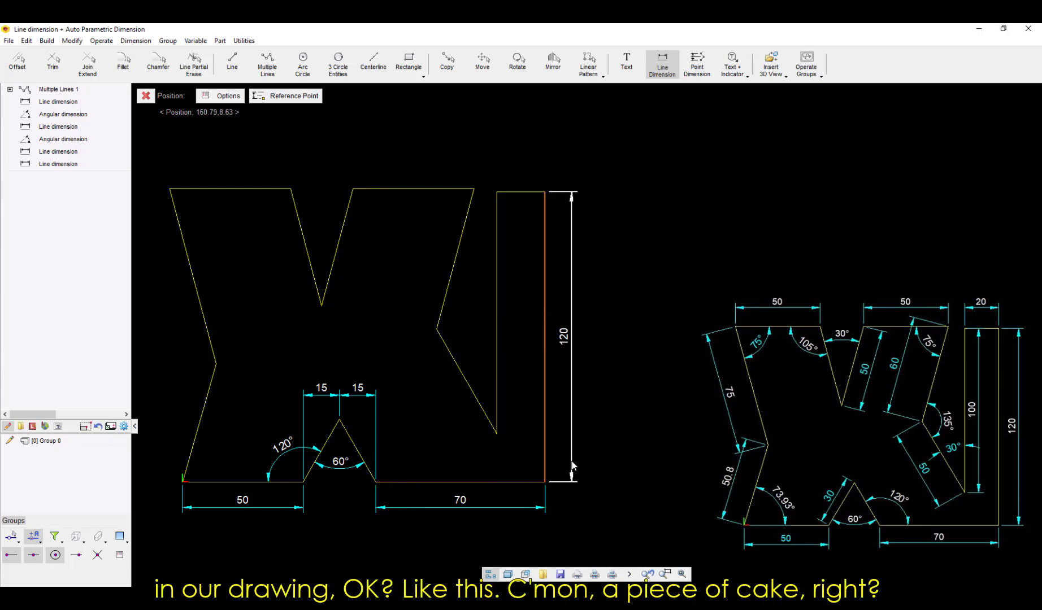
left_click(571, 463)
key("Return")
left_click(520, 173)
key("Return")
left_click(515, 338)
key("Return")
Add the right notch's 30° angle, 43.3 height, 135° angle and 57.96 height
left_click(449, 350)
left_click(482, 369)
key("Return")
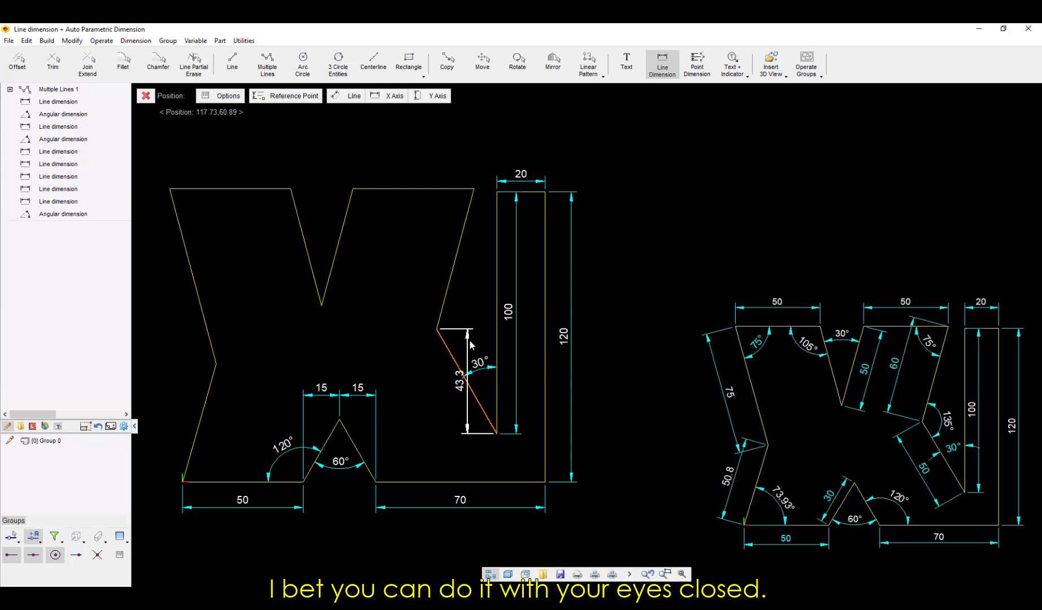
left_click(421, 381)
left_click(447, 294)
left_click(467, 322)
key("Return")
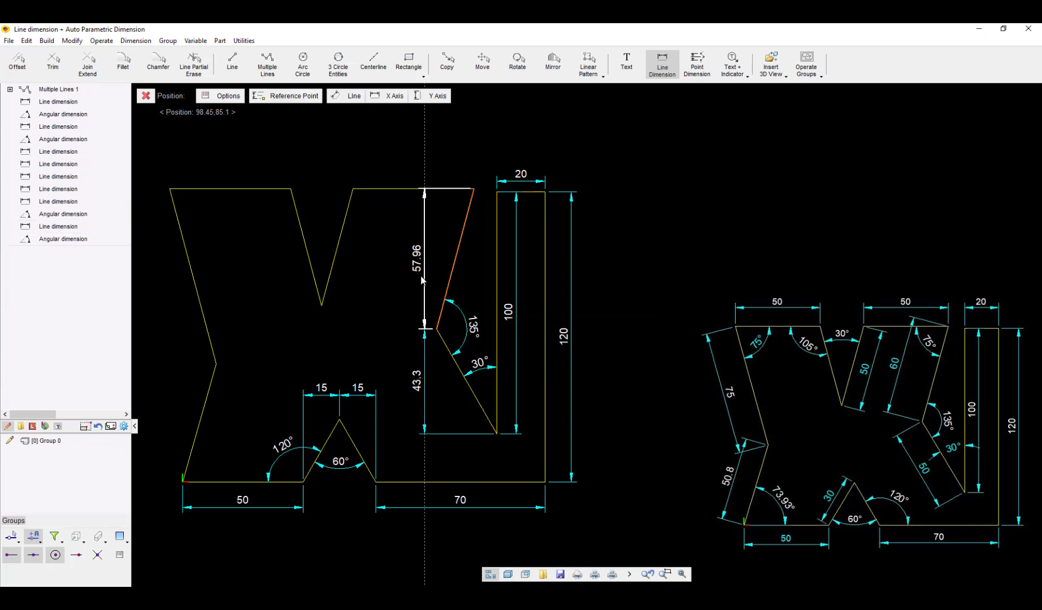
left_click(424, 257)
key("Return")
Dimension the top middle 50 edge, the 105° angle at the V and a 12.94 height
left_click(441, 188)
left_click(413, 176)
key("Return")
left_click(342, 201)
left_click(361, 218)
key("Return")
left_click(321, 305)
left_click(337, 334)
key("Return")
Add the 30° angle inside the top V, a second 12.94 and the top-left 50
left_click(304, 243)
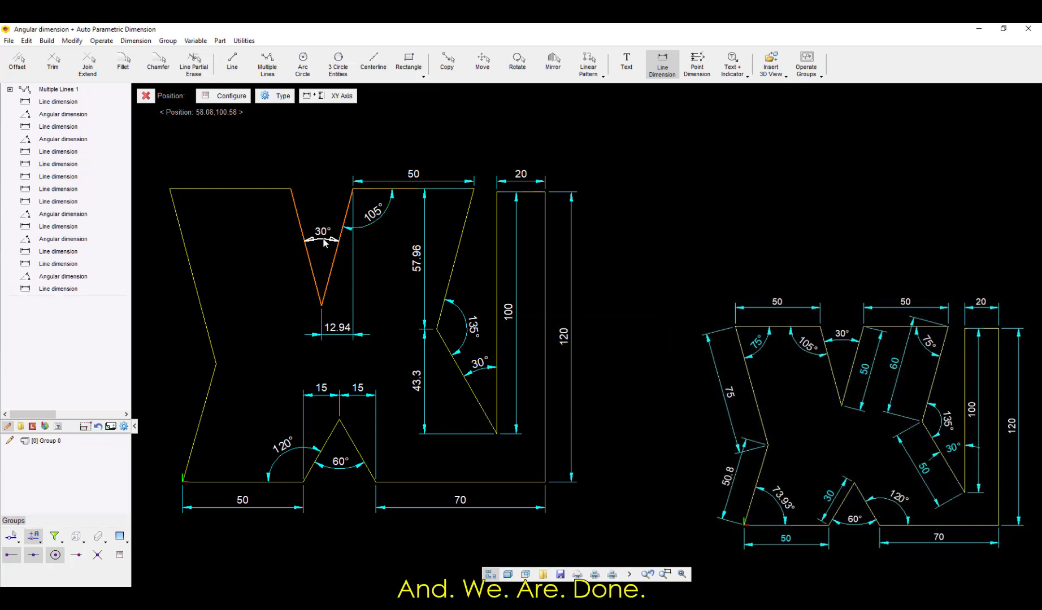
left_click(327, 219)
key("Return")
left_click(291, 189)
left_click(305, 334)
key("Return")
left_click(229, 188)
left_click(255, 181)
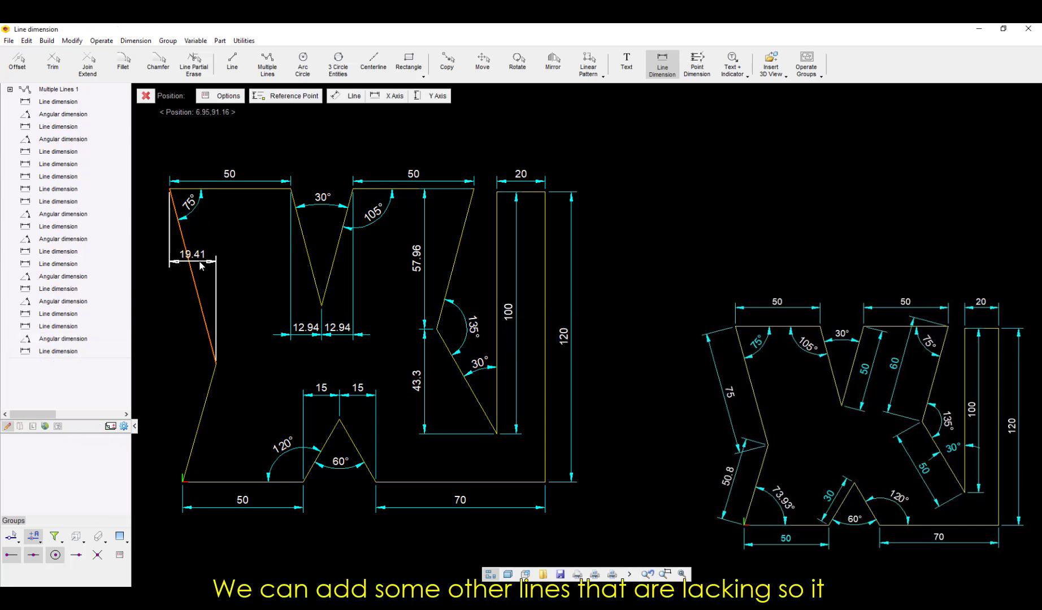
Delete the surplus 15, 120°, 43.3, 57.96, 12.94, 105° and 19.41 dimensions
key("Escape")
middle_click_drag(324, 418, 400, 418)
left_click(359, 446, "ctrl")
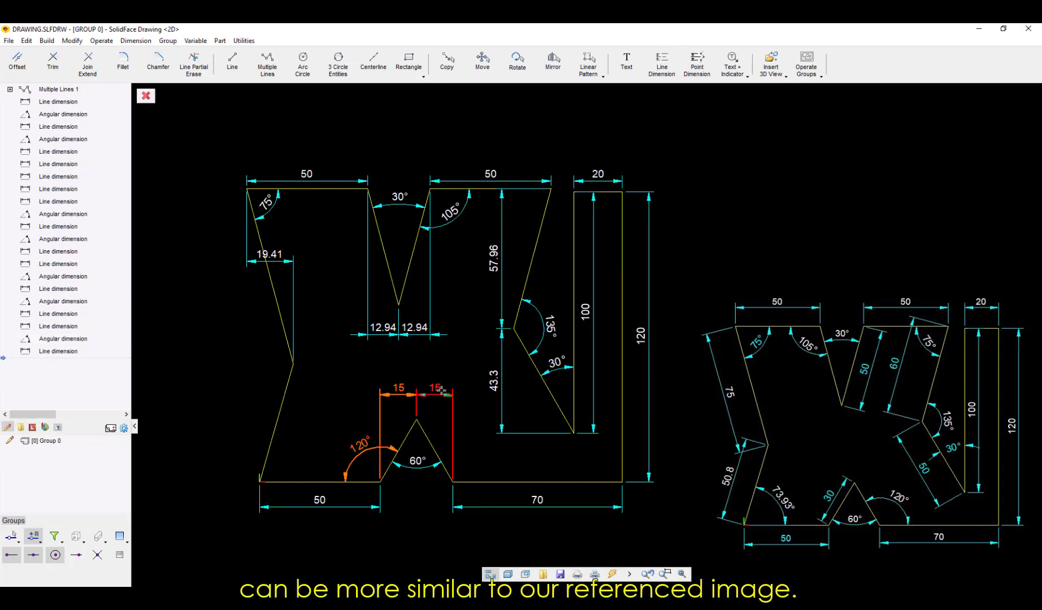
left_click(501, 390, "ctrl")
left_click(501, 260, "ctrl")
left_click(423, 335, "ctrl")
left_click(361, 335, "ctrl")
left_click(452, 218, "ctrl")
left_click(288, 255, "ctrl")
key("Delete")
Dimension the left slanted edges at 75 and 50.8 and the bottom notch edge at 30
left_click(694, 71)
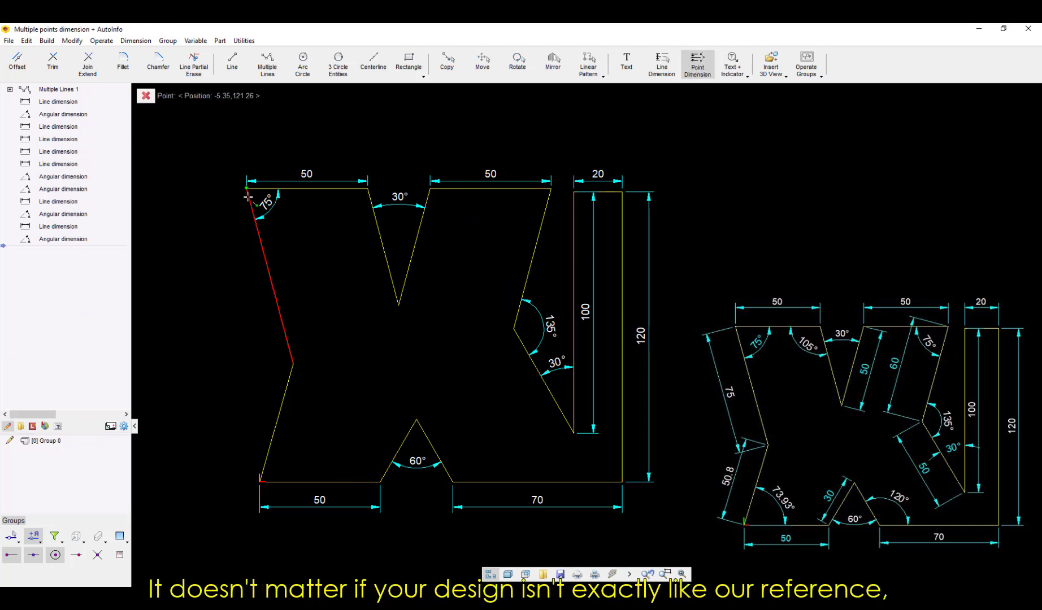
left_click(662, 65)
left_click(271, 283)
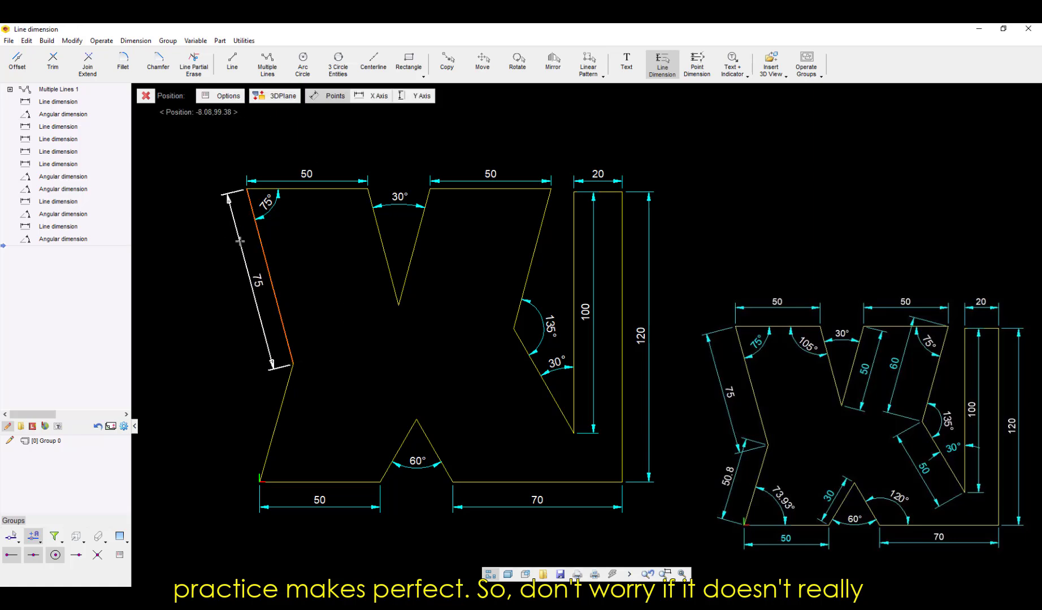
left_click(239, 240)
left_click(283, 401)
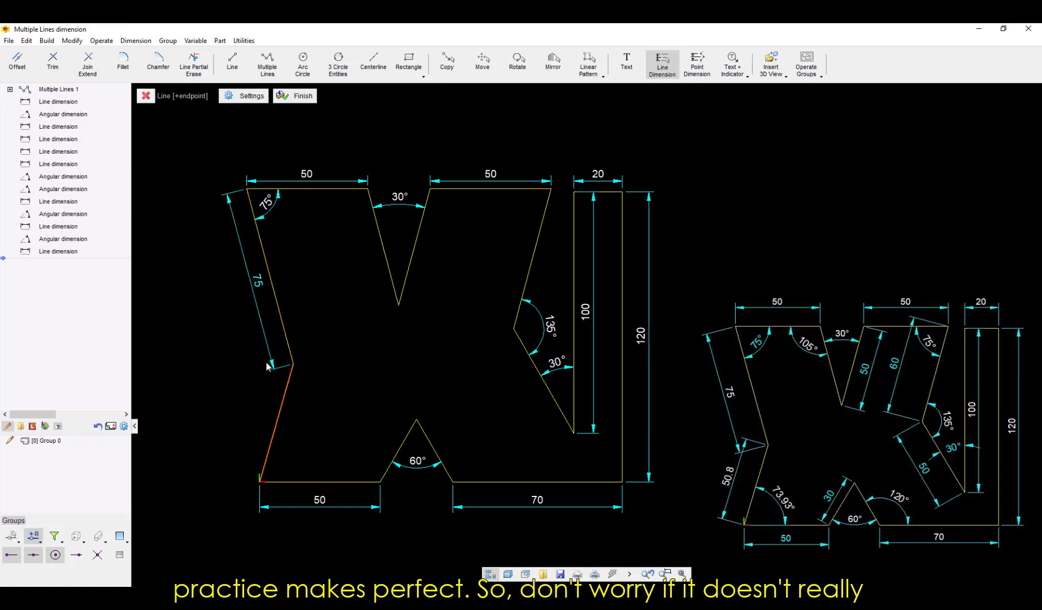
left_click(244, 394)
left_click(396, 456)
left_click(382, 450)
Dimension the V edge at 50, upper-right slanted edge at 60 and right-notch edge at 50
left_click(415, 249)
left_click(444, 249)
left_click(521, 305)
left_click(512, 266)
left_click(543, 379)
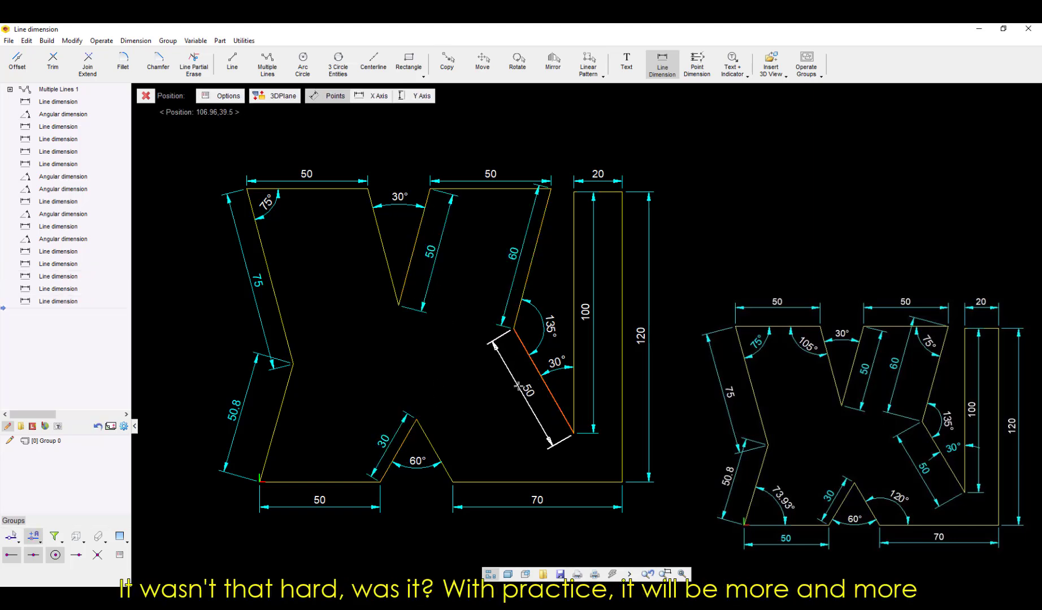
left_click(518, 386)
Add angle dimensions of 105° at the V, 73.93° bottom-left, 120° by the notch and 75° top-right
left_click(398, 296)
left_click(339, 189)
left_click(355, 221)
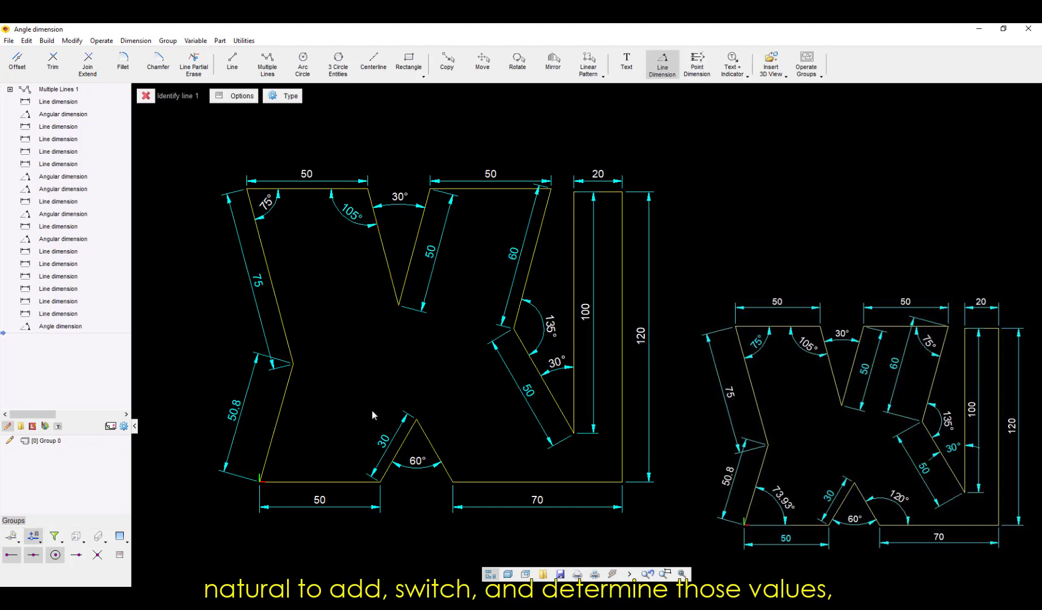
left_click(280, 482)
left_click(590, 364)
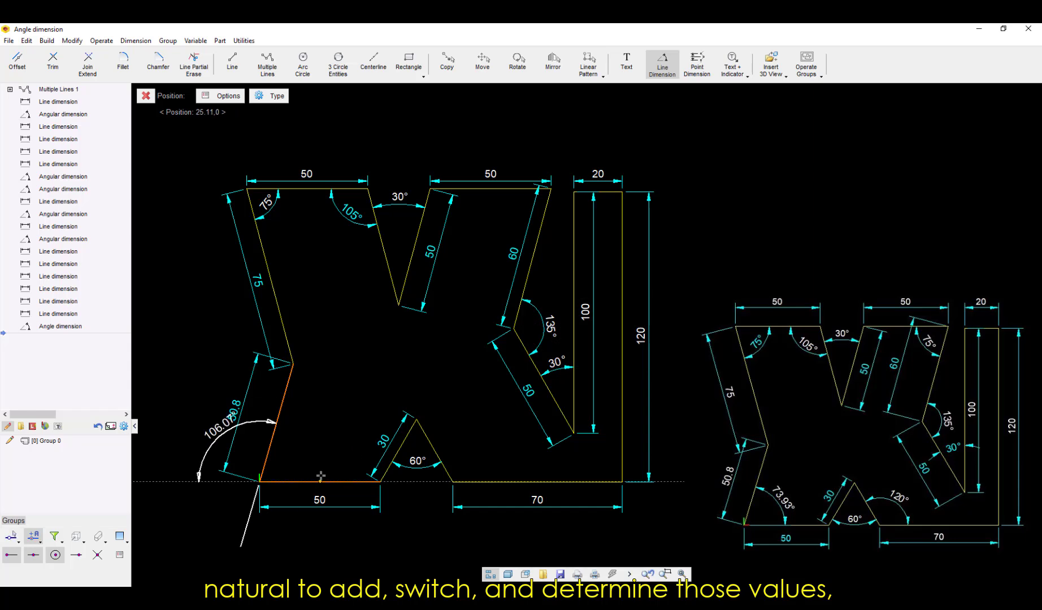
left_click(301, 451)
left_click(419, 428)
left_click(492, 482)
left_click(590, 364)
left_click(479, 455)
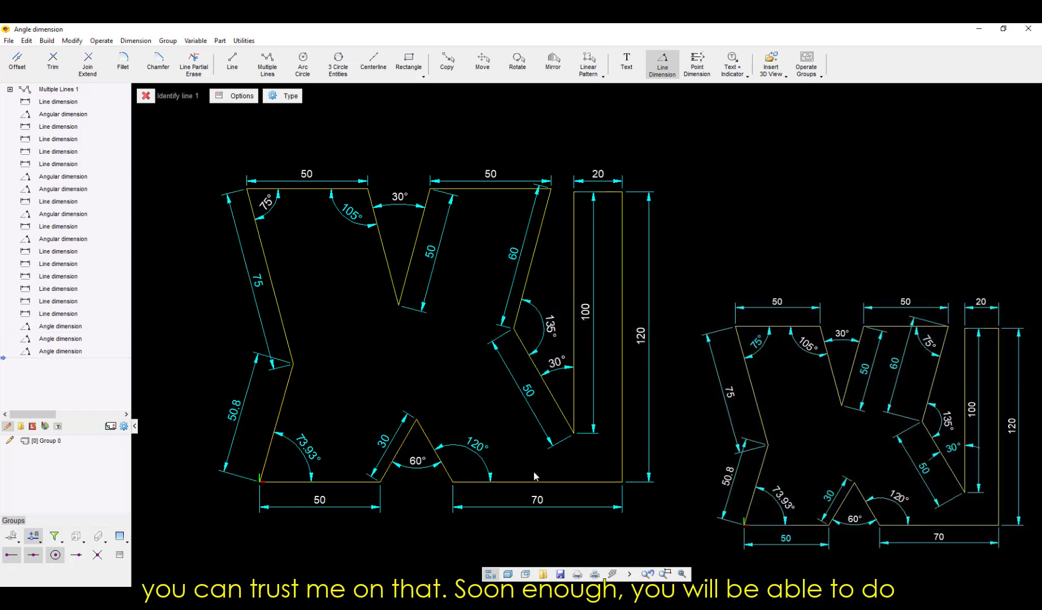
left_click(548, 220)
left_click(698, 360)
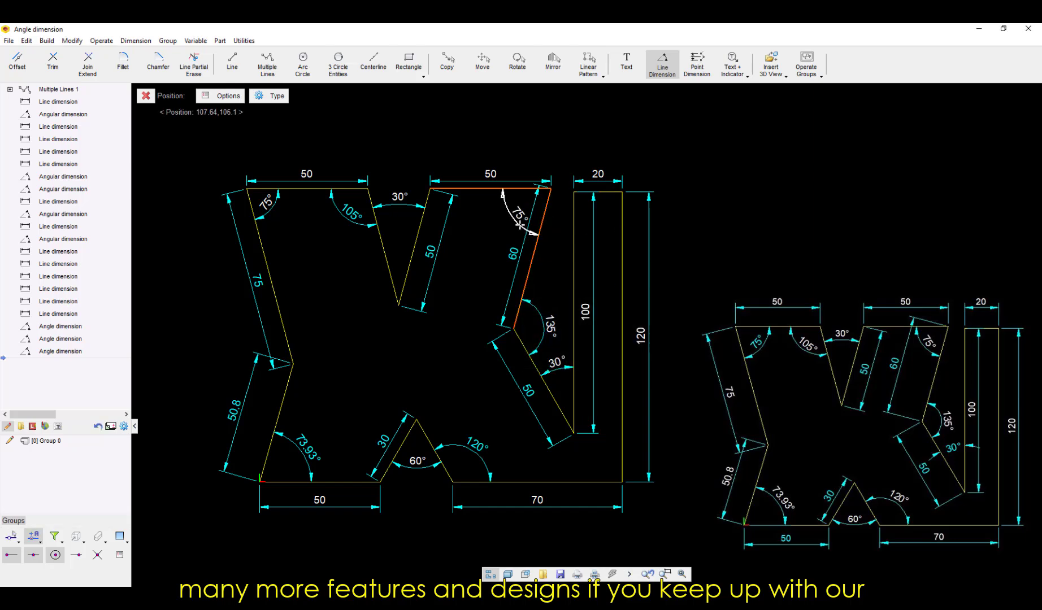
left_click(514, 223)
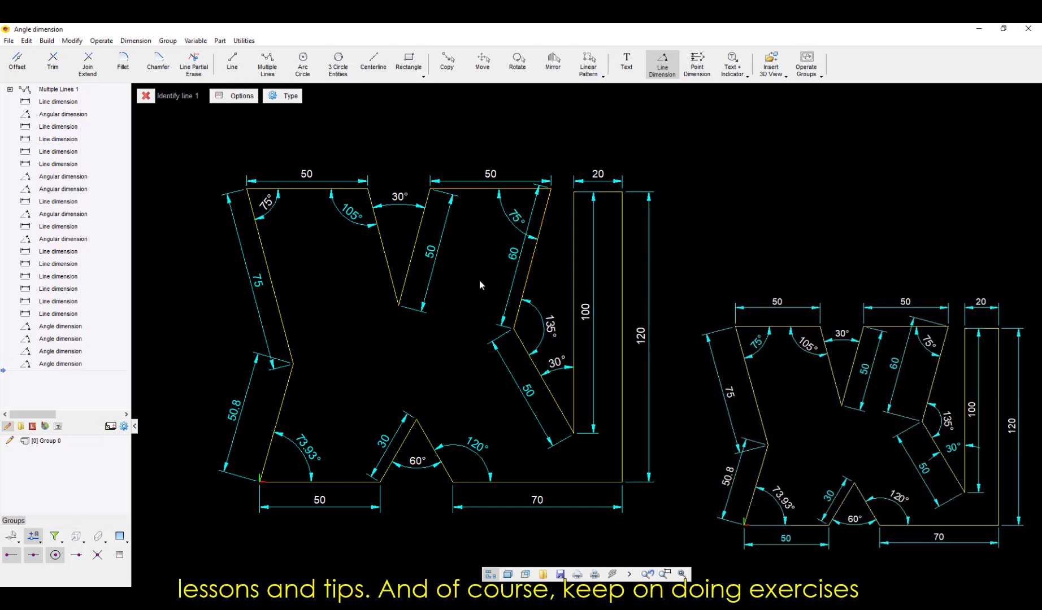